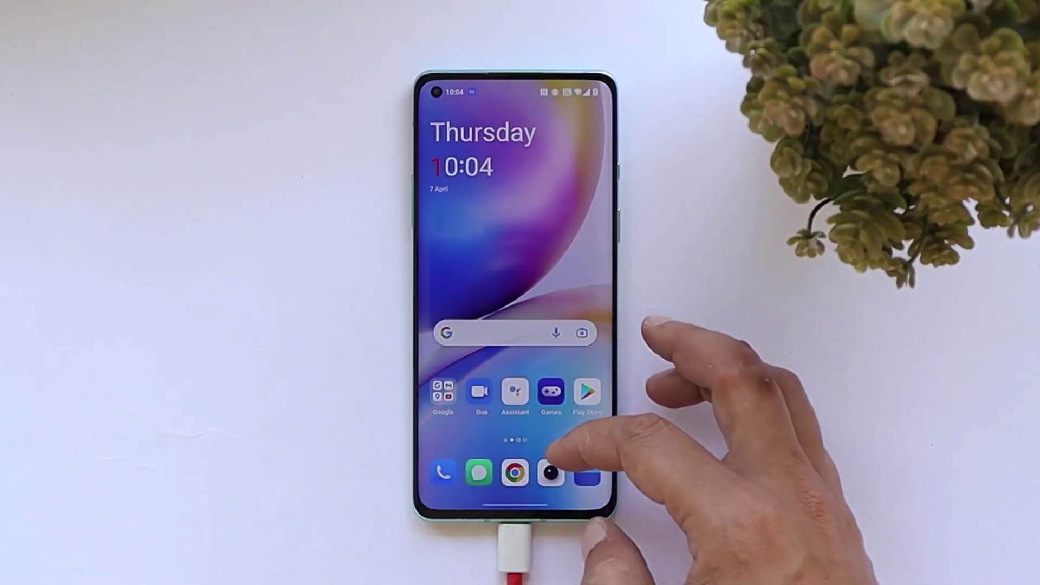
Swipe up from the home screen to show the app drawer
{"action": "left_click_drag", "start_coordinate": [547, 455], "coordinate": [547, 271]}
In Settings, open About device and view the Version build, baseband and kernel details
{"action": "scroll", "coordinate": [514, 298], "scroll_direction": "down", "scroll_amount": 3}
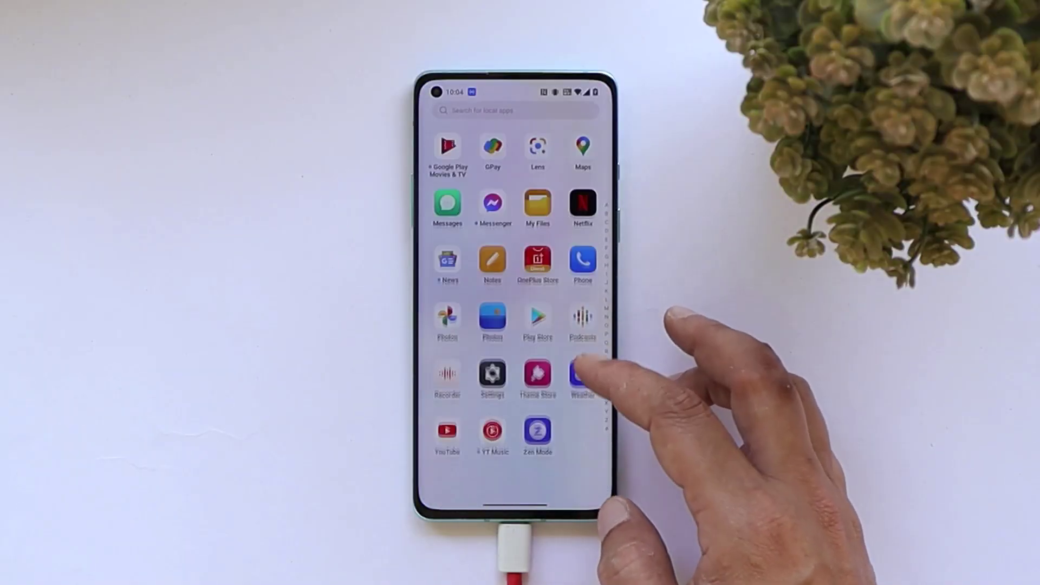
{"action": "scroll", "coordinate": [542, 379], "scroll_direction": "down", "scroll_amount": 10}
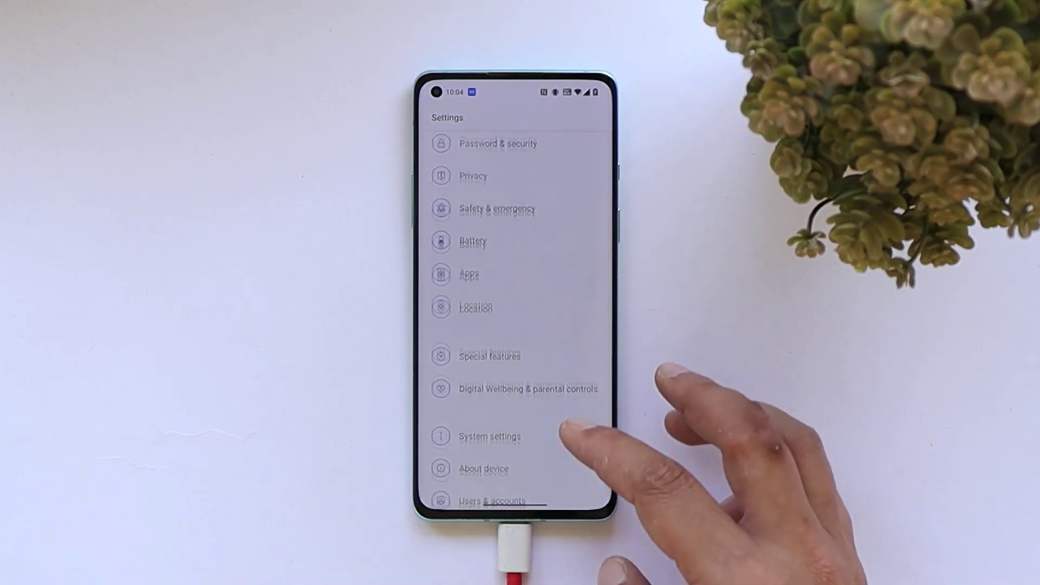
{"action": "left_click", "coordinate": [541, 382]}
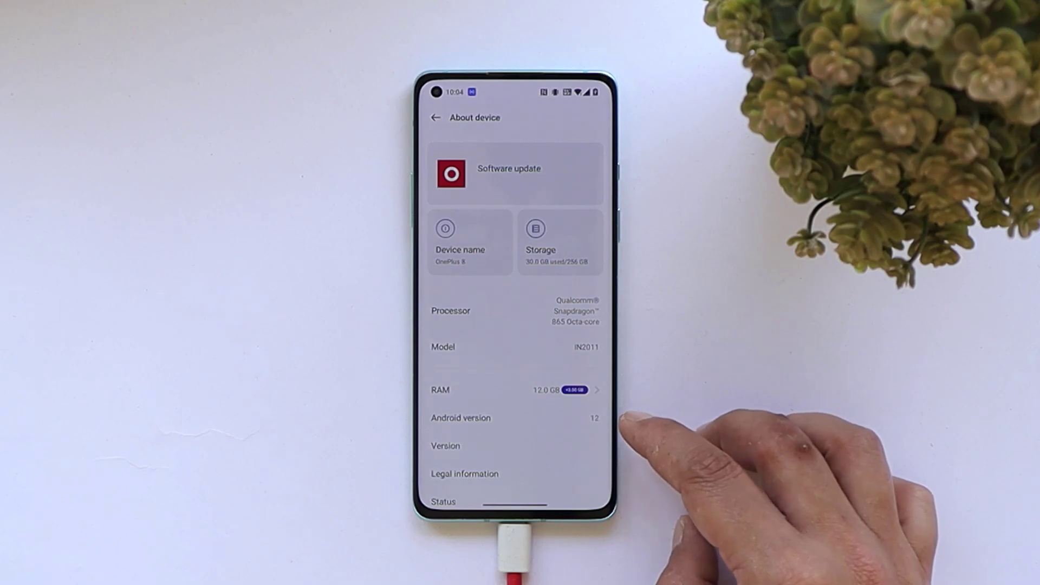
{"action": "left_click", "coordinate": [574, 443]}
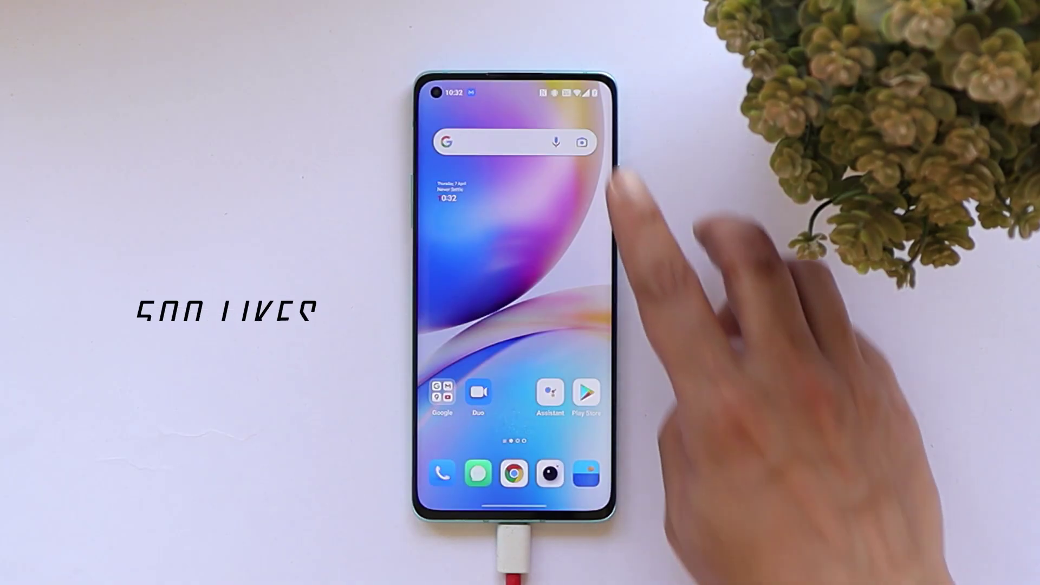
Open the Shelf panel, continue past its introduction and answer the physical activity permission
{"action": "left_click_drag", "start_coordinate": [598, 76], "coordinate": [607, 206]}
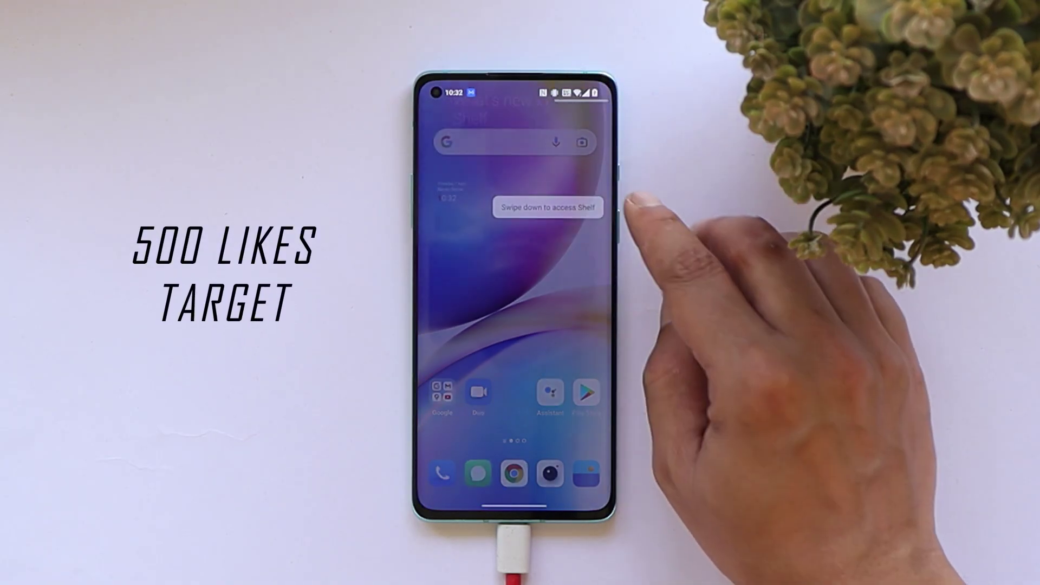
{"action": "left_click", "coordinate": [557, 468]}
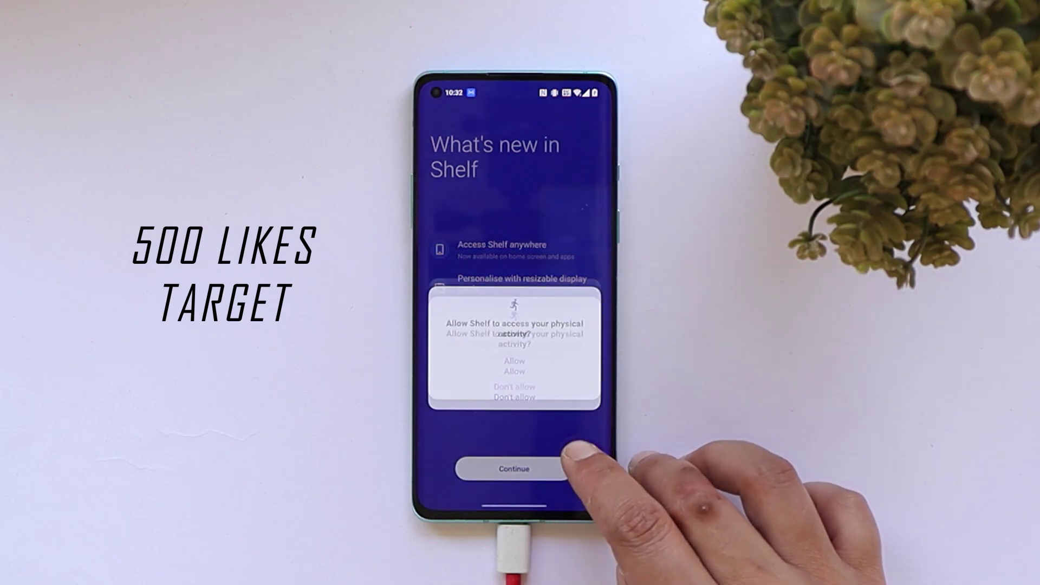
{"action": "left_click", "coordinate": [532, 313]}
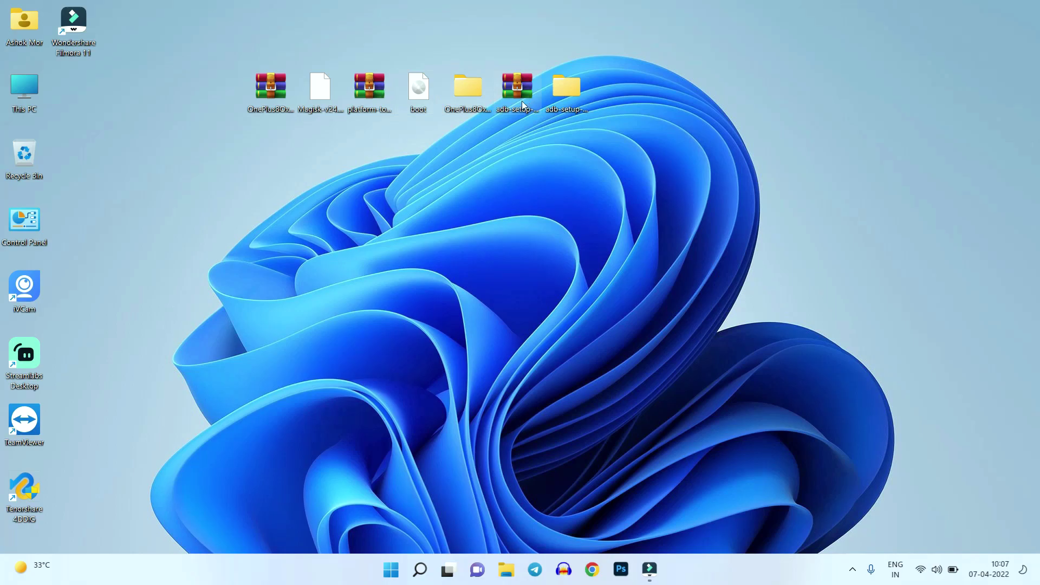
{"action": "double_click", "coordinate": [562, 93]}
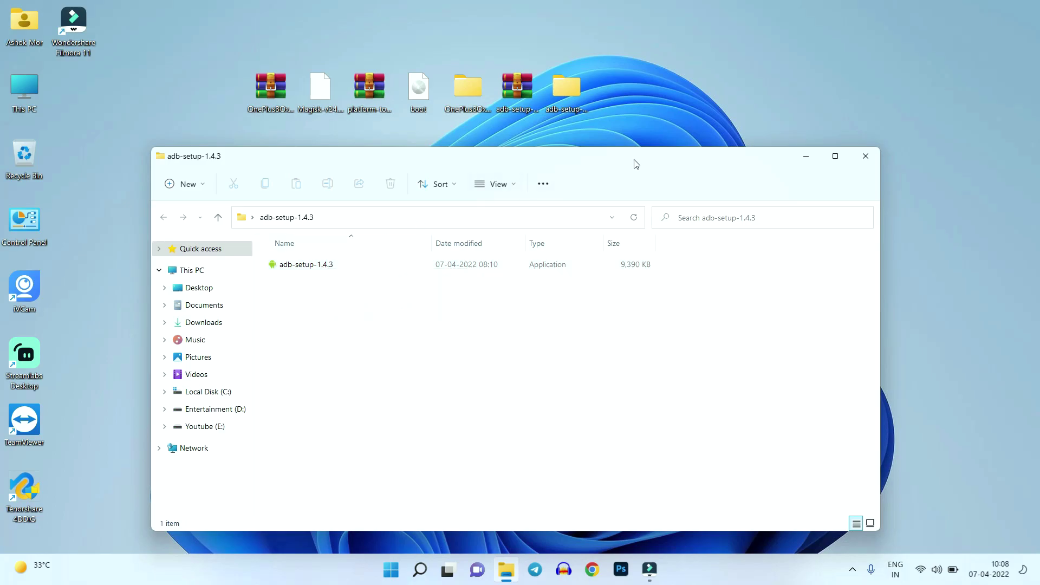
{"action": "left_click", "coordinate": [827, 158]}
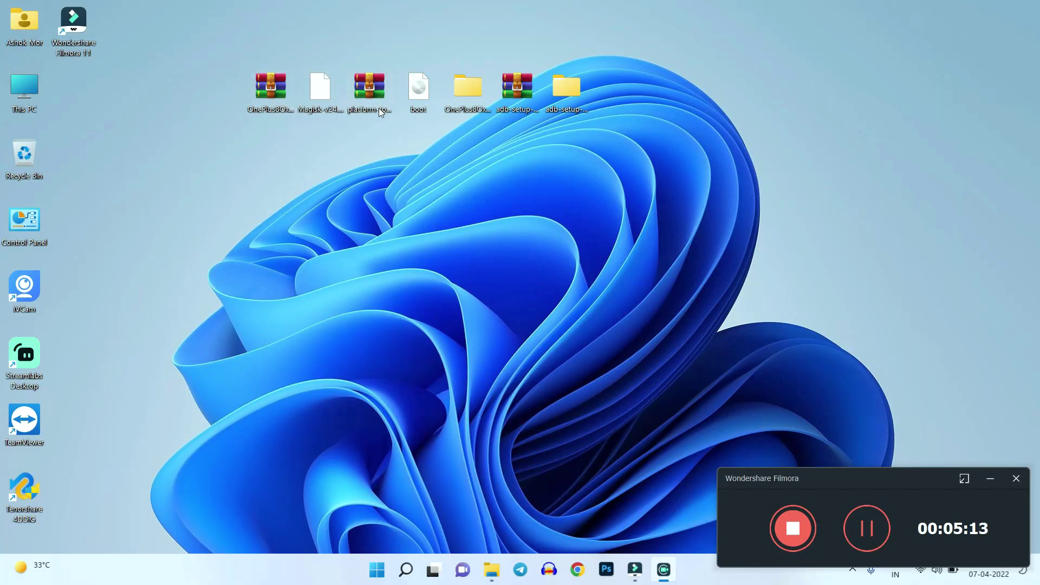
{"action": "right_click", "coordinate": [270, 93]}
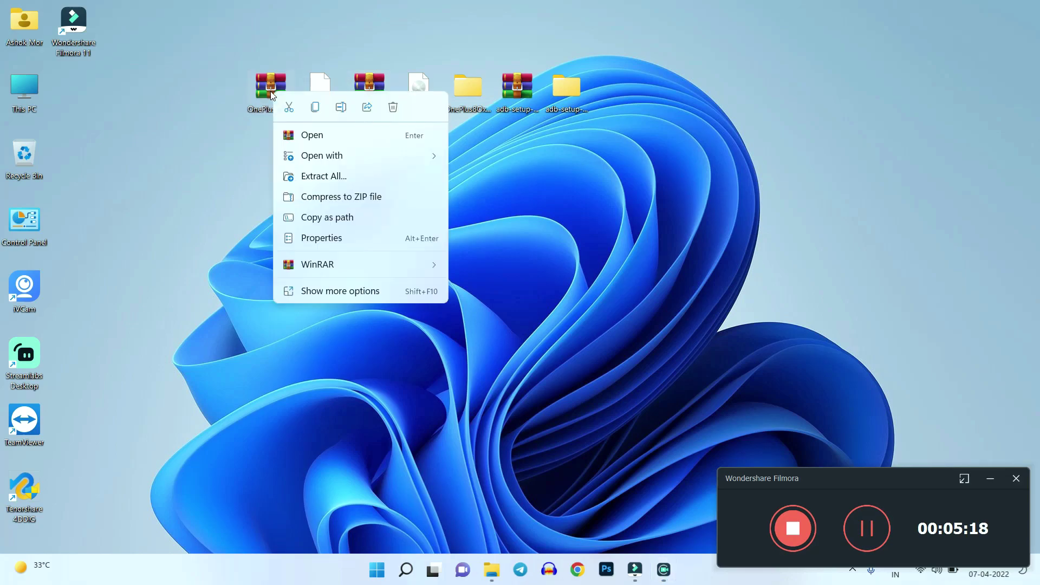
{"action": "left_click", "coordinate": [495, 128]}
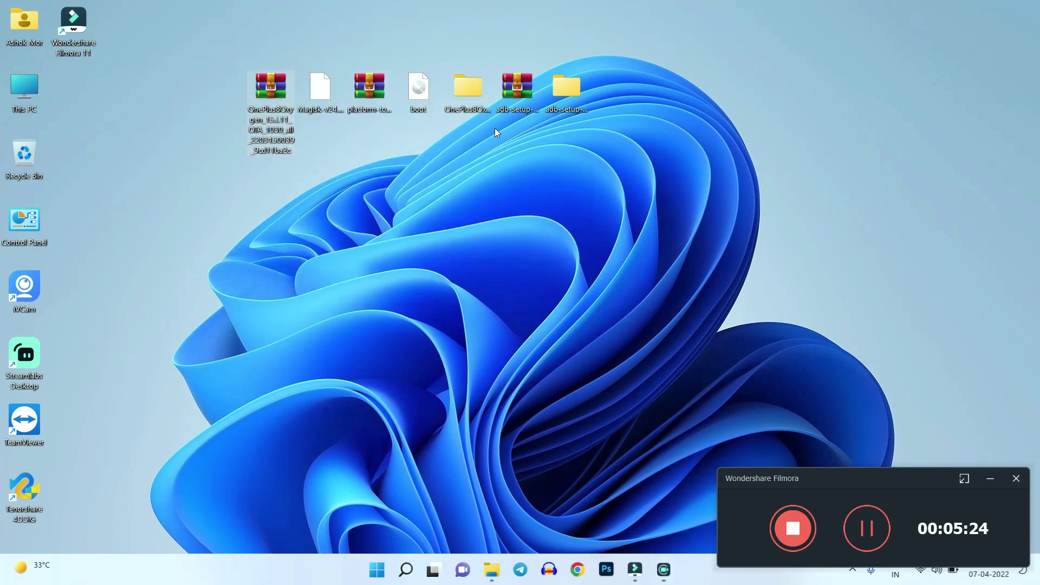
{"action": "double_click", "coordinate": [459, 78]}
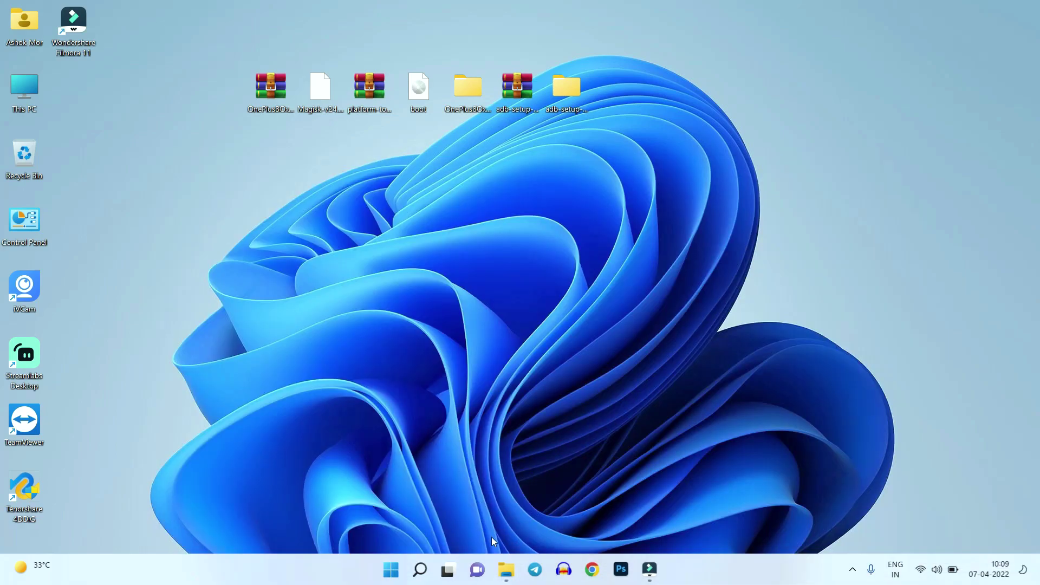
Bring back the payload_dumper-win64 window and inspect payload.bin in the firmware folder
{"action": "mouse_move", "coordinate": [506, 569]}
{"action": "left_click", "coordinate": [572, 504]}
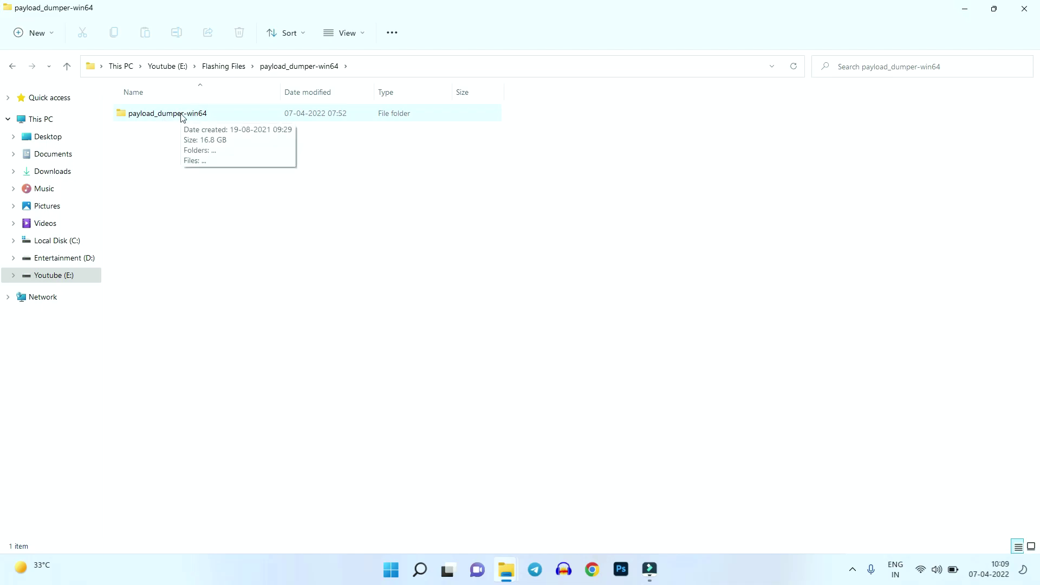
{"action": "double_click", "coordinate": [172, 115]}
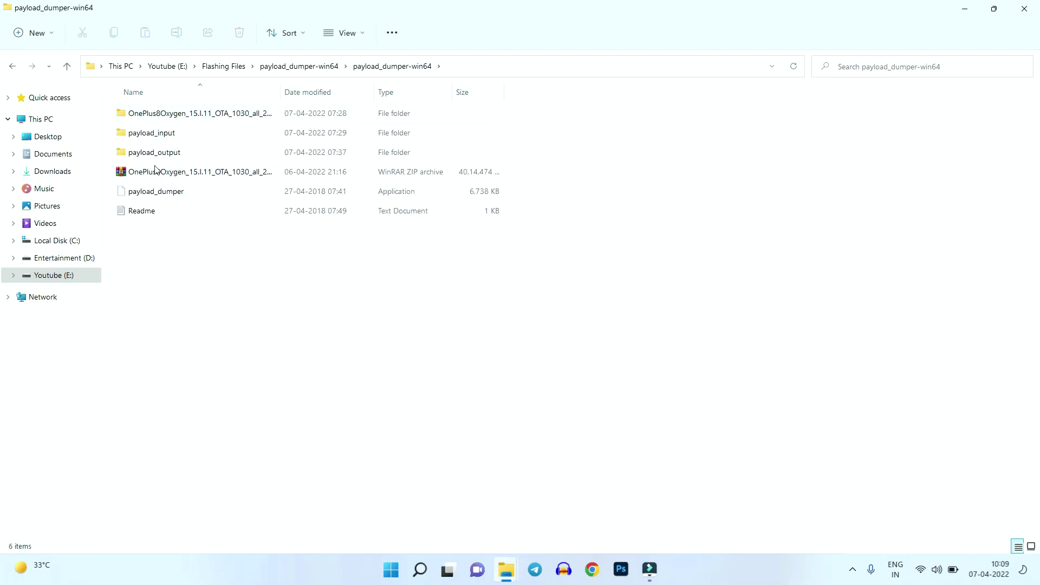
{"action": "double_click", "coordinate": [173, 119]}
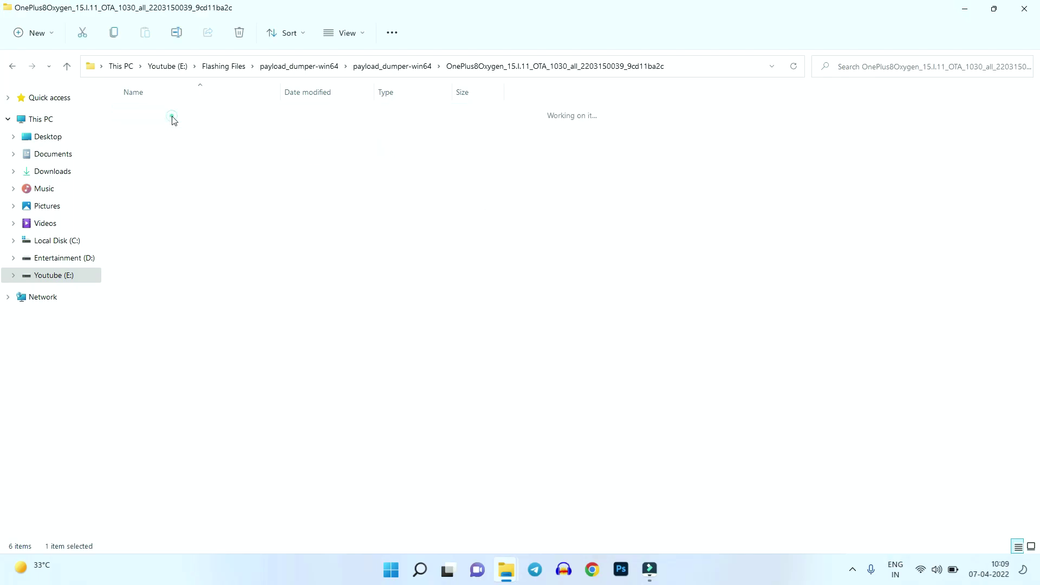
{"action": "left_click", "coordinate": [142, 134]}
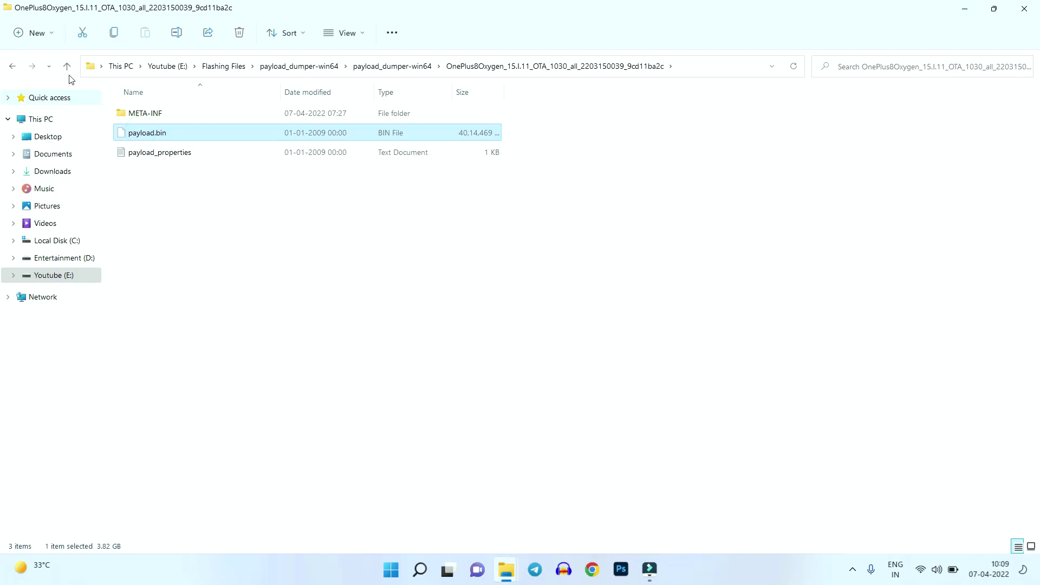
{"action": "key", "text": "BackSpace"}
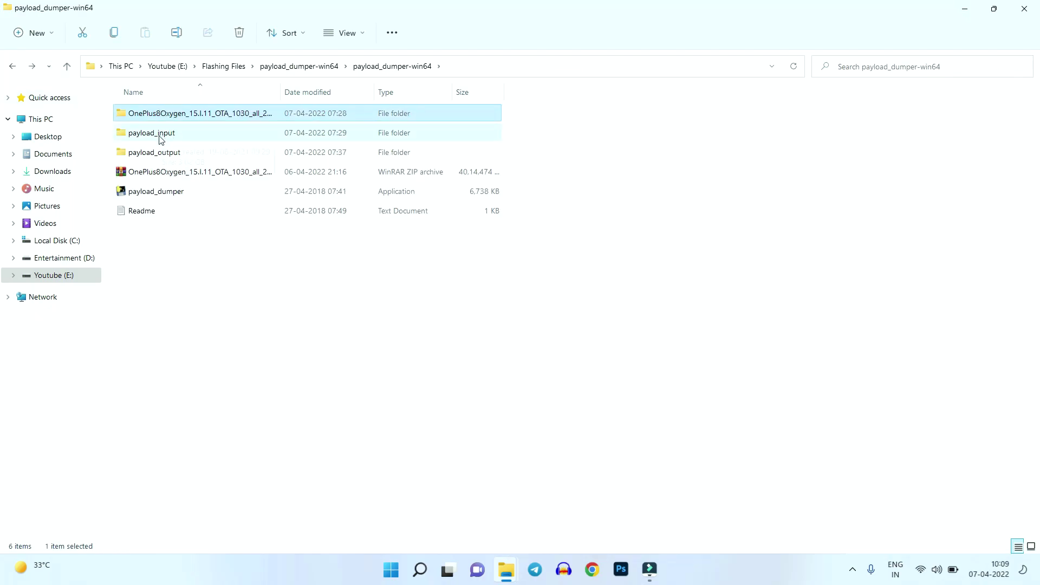
Check payload_input, then open payload_output and select the boot image
{"action": "double_click", "coordinate": [161, 140]}
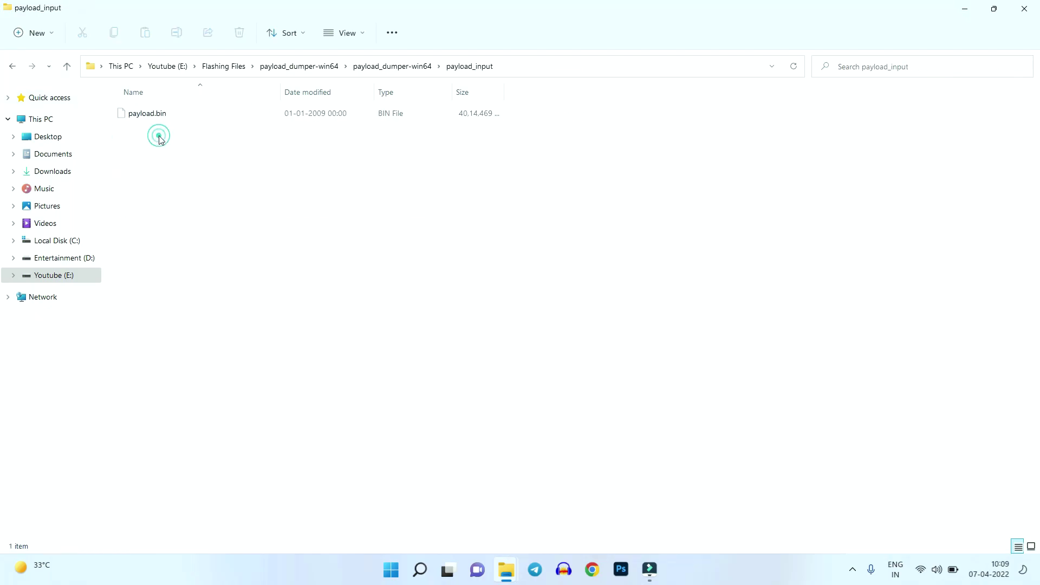
{"action": "left_click", "coordinate": [13, 65]}
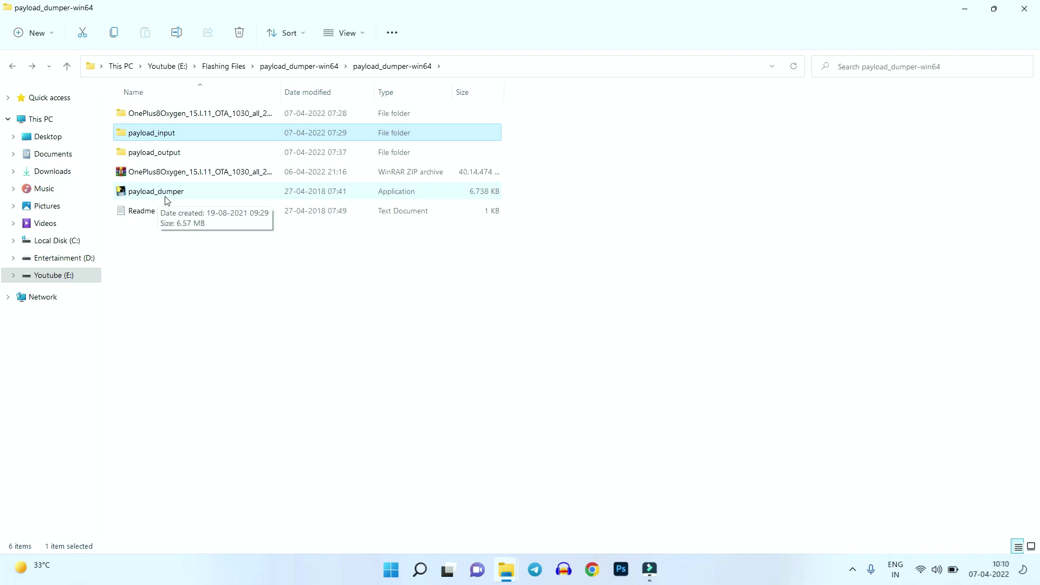
{"action": "double_click", "coordinate": [151, 152]}
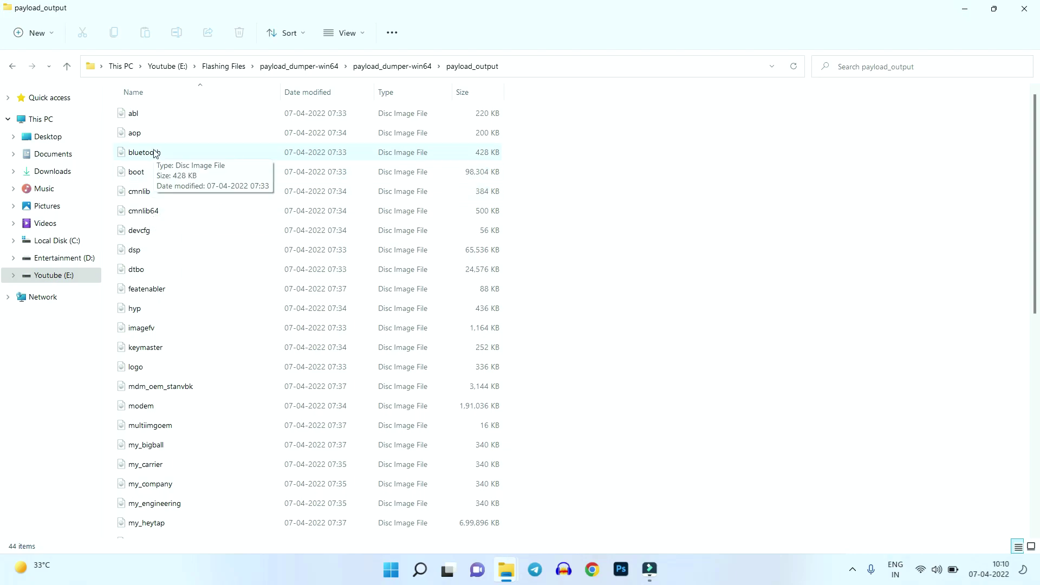
{"action": "left_click", "coordinate": [136, 181]}
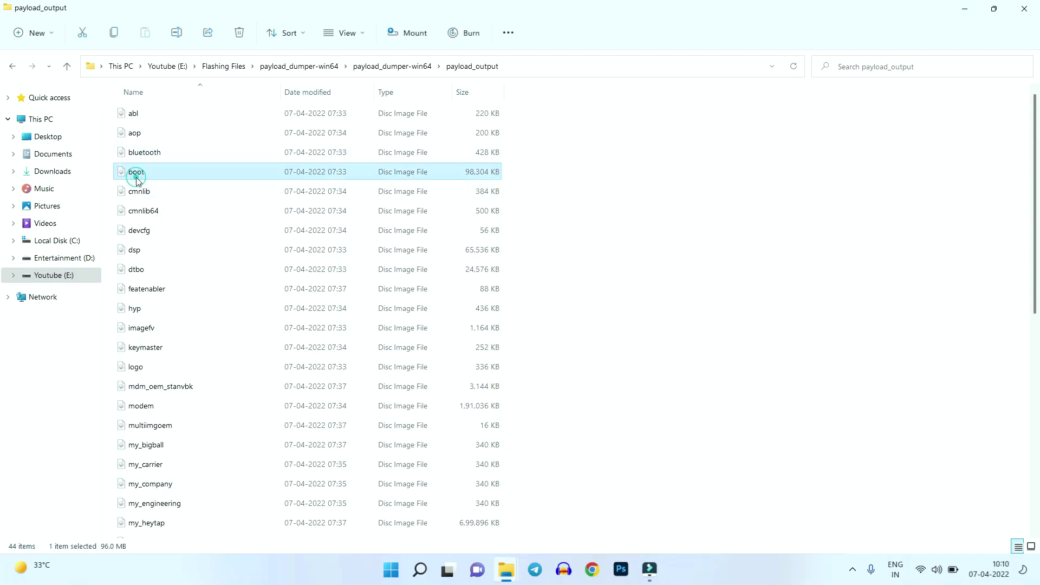
{"action": "left_click", "coordinate": [965, 17]}
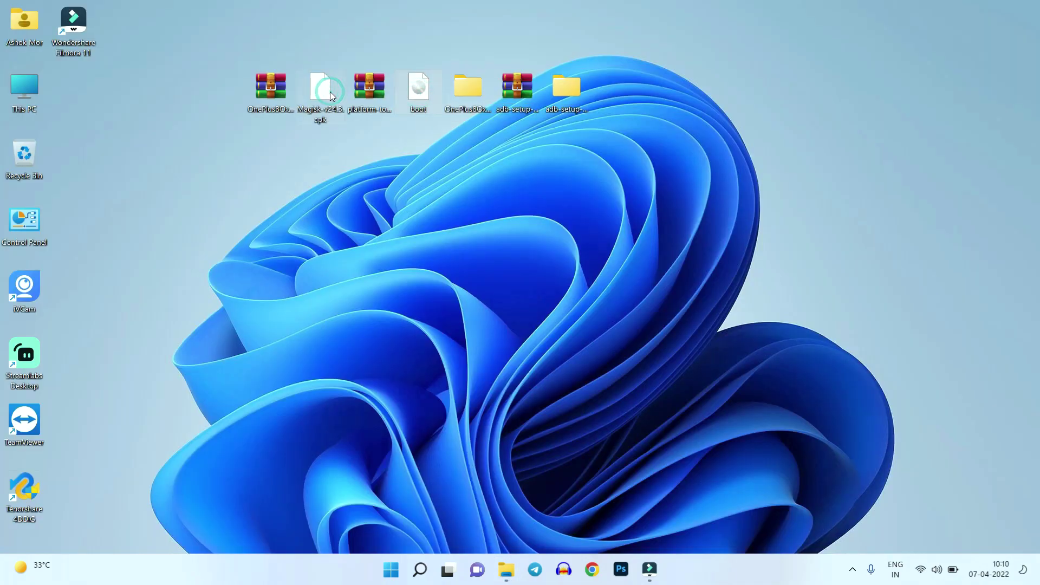
Paste the boot image into the OnePlus 8's Internal shared storage via This PC
{"action": "double_click", "coordinate": [34, 100]}
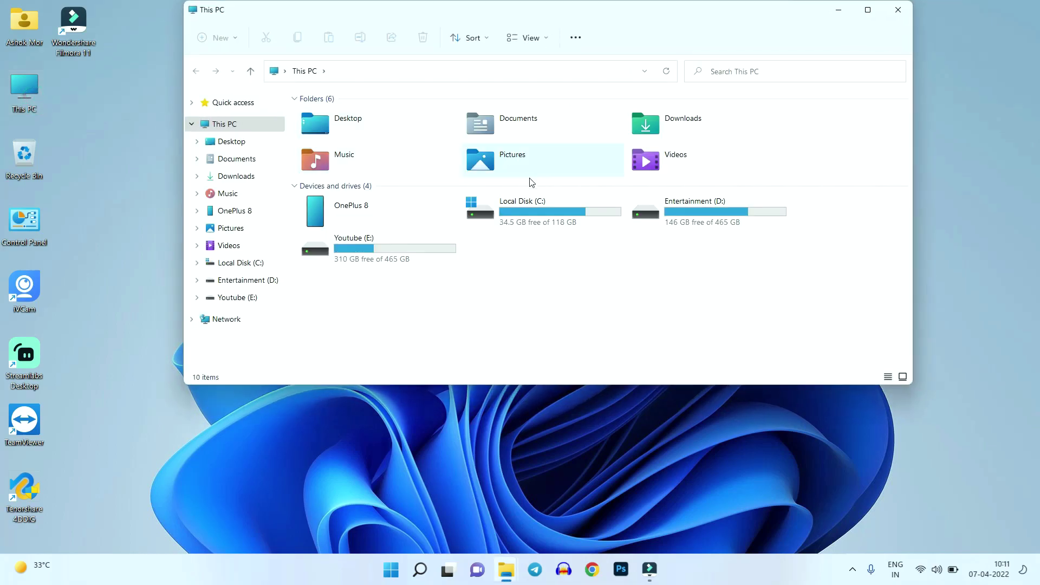
{"action": "double_click", "coordinate": [358, 205]}
{"action": "double_click", "coordinate": [397, 124]}
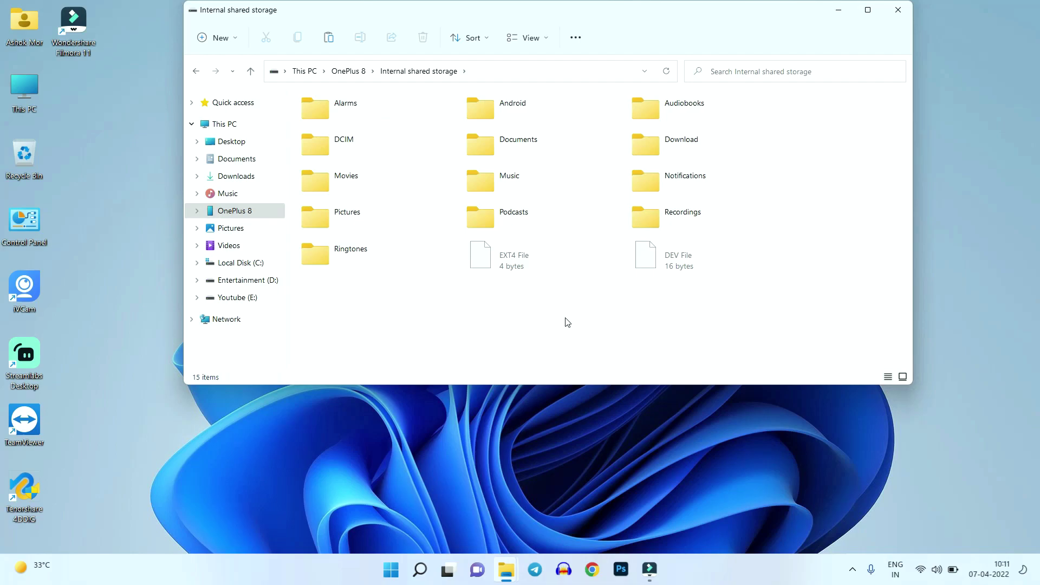
{"action": "key", "text": "ctrl+v"}
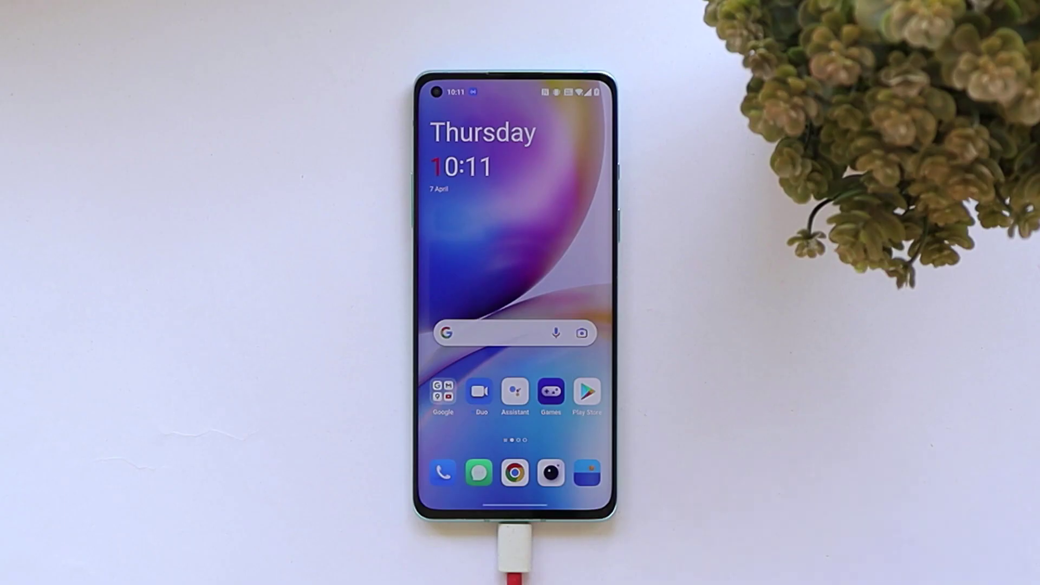
Install the Magisk v24.3 apk from My Files, allowing unknown-source installs, then start Magisk's Install
{"action": "left_click", "coordinate": [537, 474]}
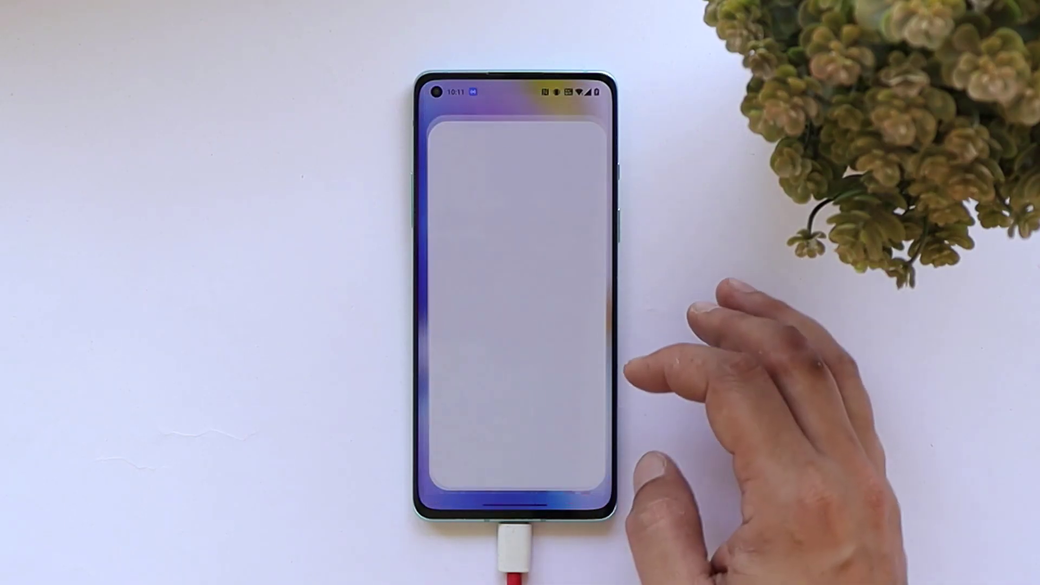
{"action": "left_click", "coordinate": [512, 214]}
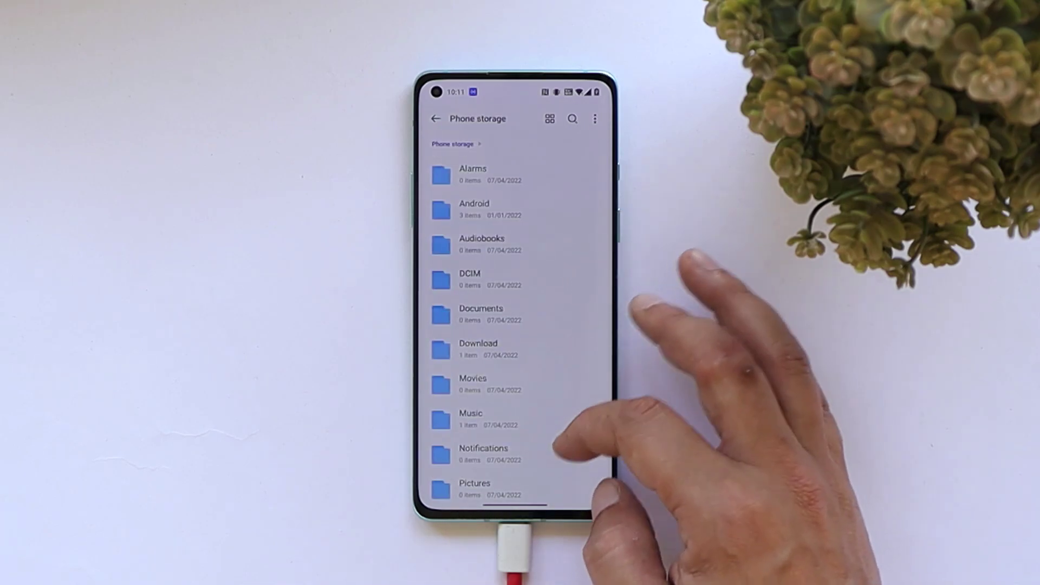
{"action": "scroll", "coordinate": [514, 325], "scroll_direction": "down", "scroll_amount": 5}
{"action": "left_click", "coordinate": [544, 481]}
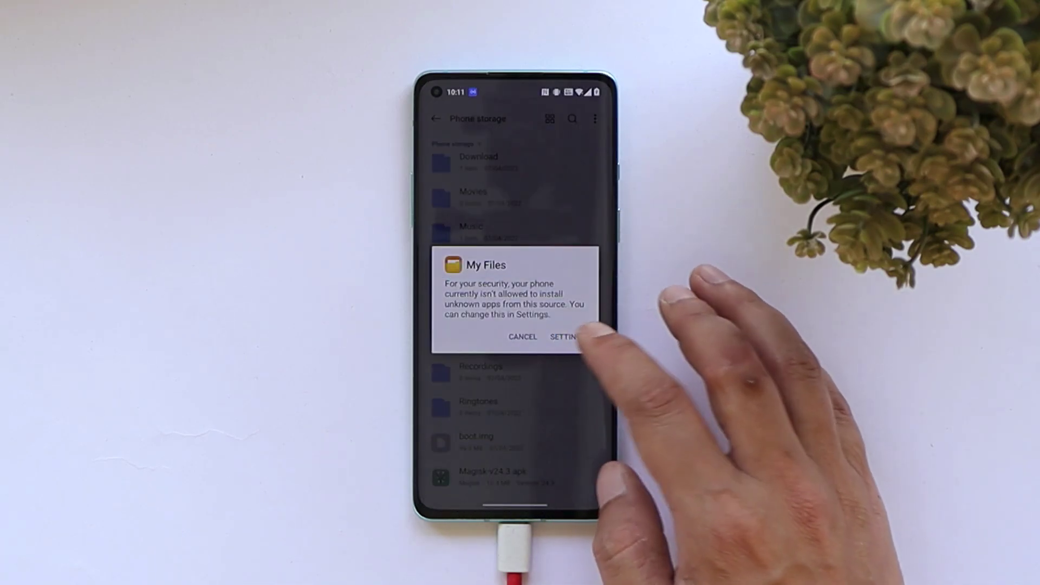
{"action": "left_click", "coordinate": [569, 339]}
{"action": "left_click", "coordinate": [588, 201]}
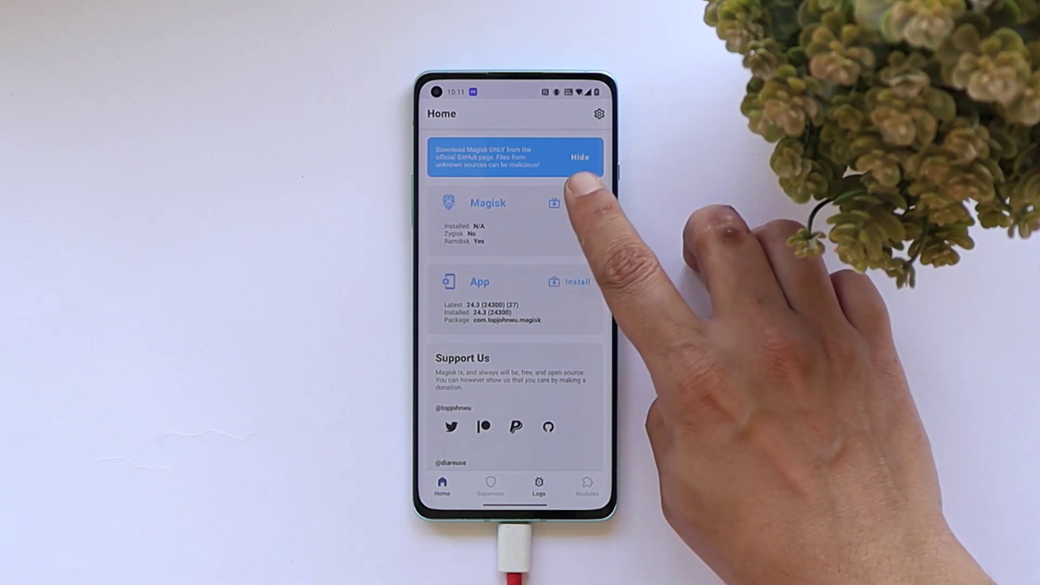
{"action": "left_click", "coordinate": [575, 203]}
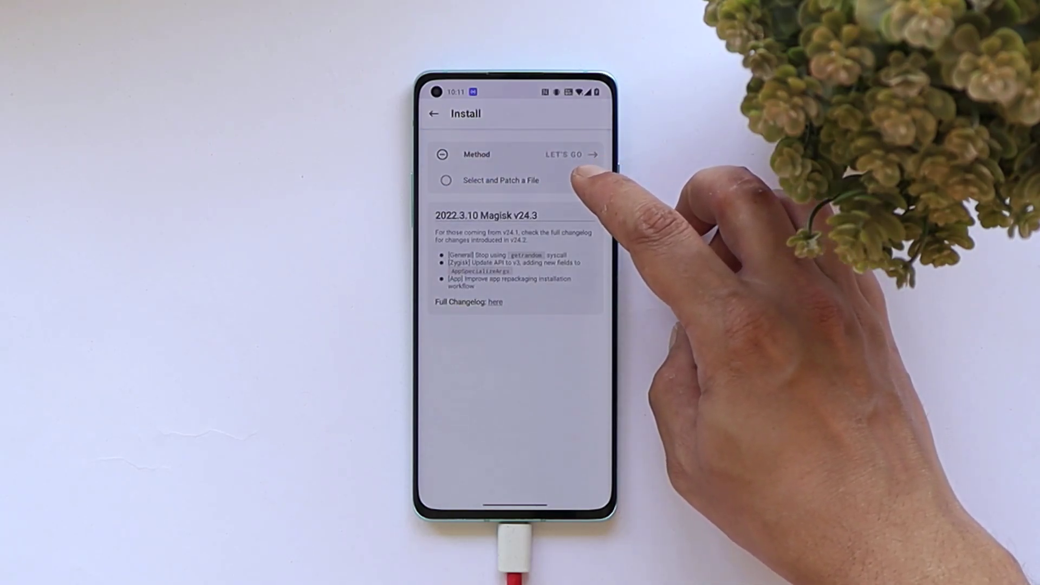
{"action": "left_click", "coordinate": [566, 179]}
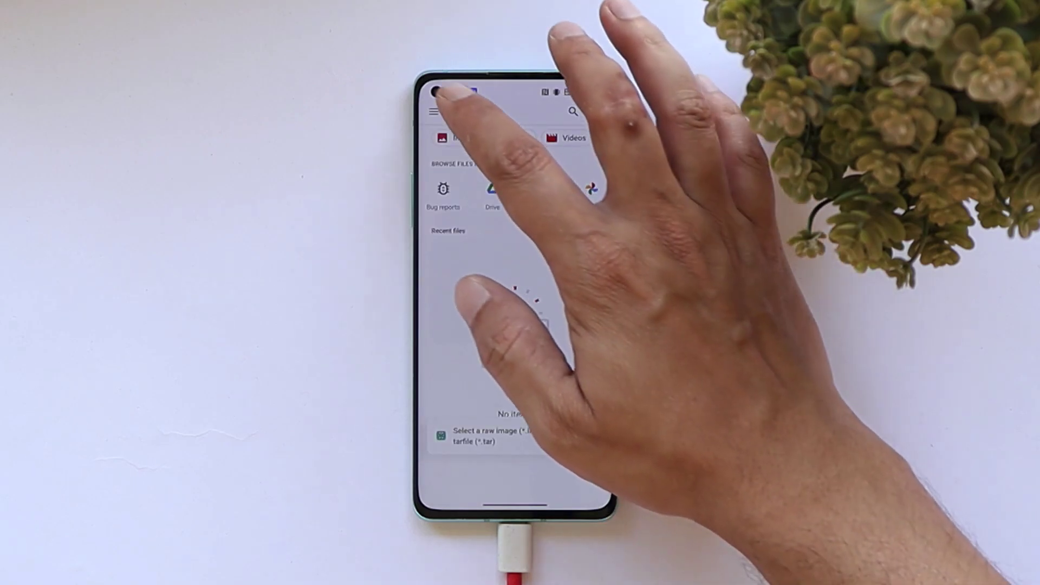
Choose the boot image in Magisk's picker and patch it with LET'S GO
{"action": "left_click", "coordinate": [436, 112]}
{"action": "scroll", "coordinate": [488, 401], "scroll_direction": "down", "scroll_amount": 3}
{"action": "left_click", "coordinate": [472, 398]}
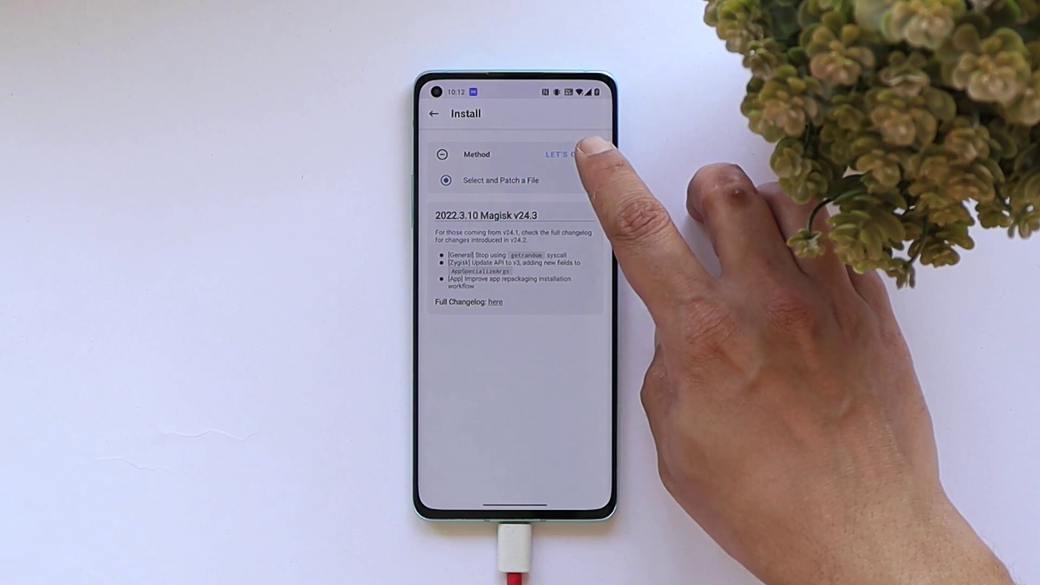
{"action": "left_click", "coordinate": [575, 155]}
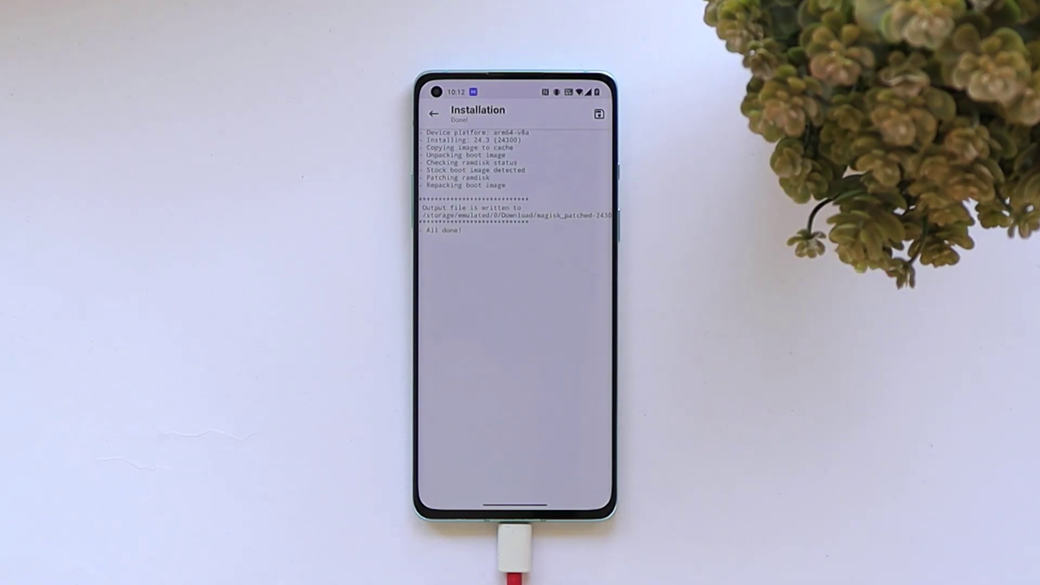
{"action": "left_click_drag", "start_coordinate": [534, 520], "coordinate": [558, 337]}
Open My Files from the app drawer and go to Phone storage's Download folder
{"action": "left_click_drag", "start_coordinate": [558, 461], "coordinate": [542, 387]}
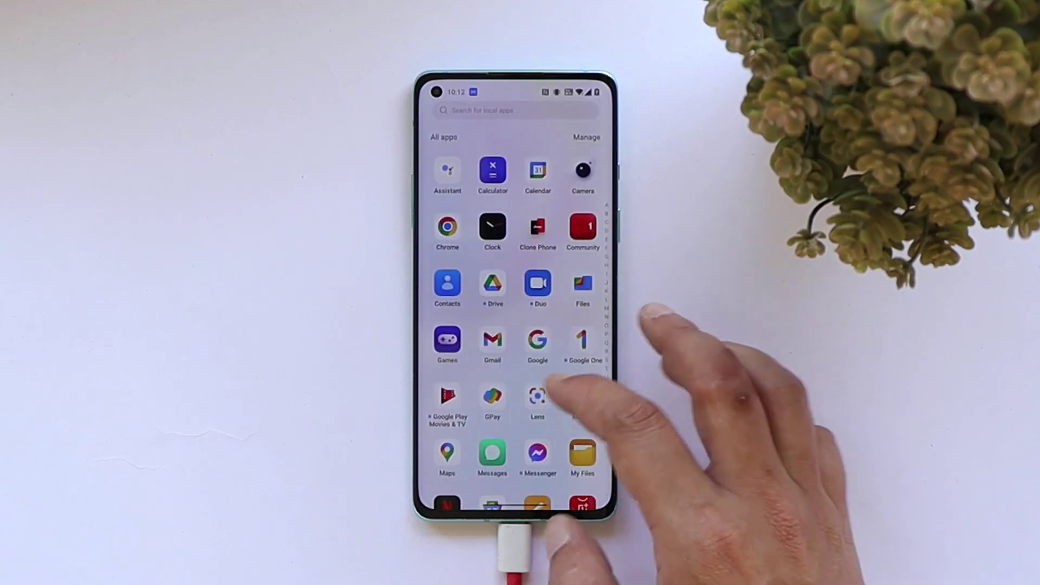
{"action": "left_click", "coordinate": [582, 452]}
{"action": "left_click_drag", "start_coordinate": [557, 243], "coordinate": [550, 382]}
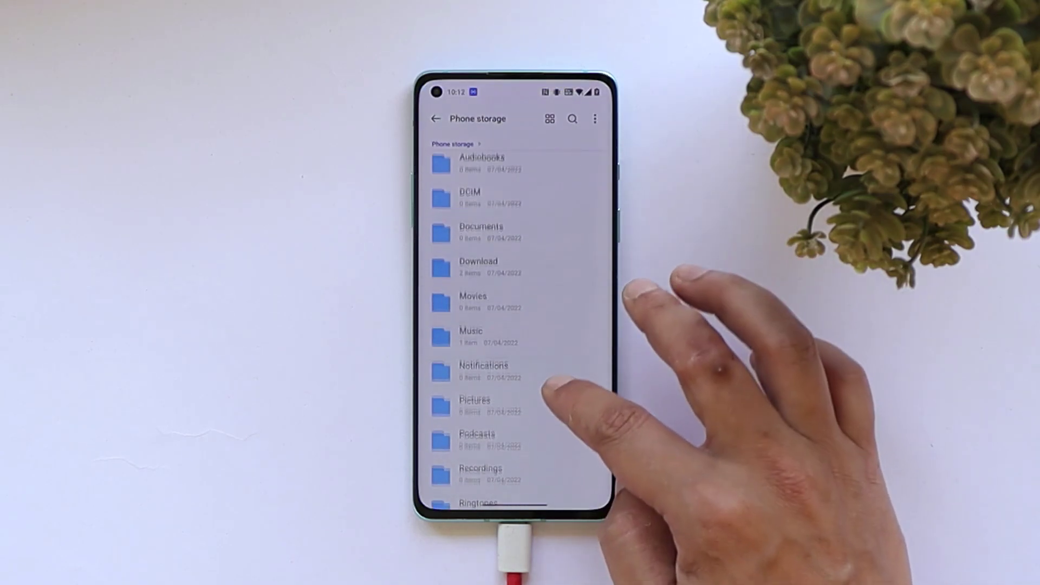
{"action": "left_click", "coordinate": [482, 263]}
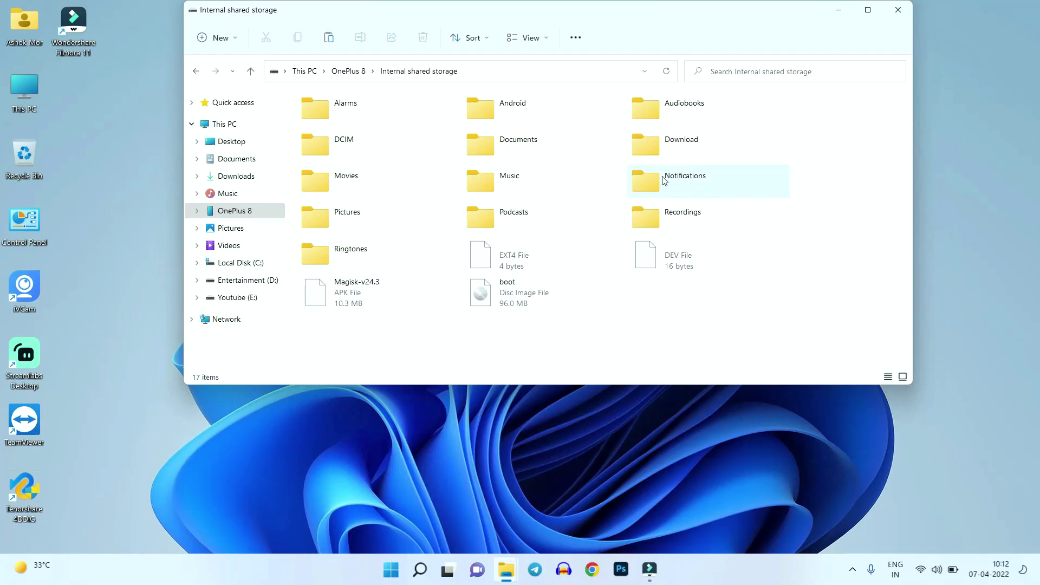
Extract platform-tools to the Desktop and paste magisk_patched-24300_wBpXC into its platform-tools folder
{"action": "key", "text": "super+d"}
{"action": "right_click", "coordinate": [374, 96]}
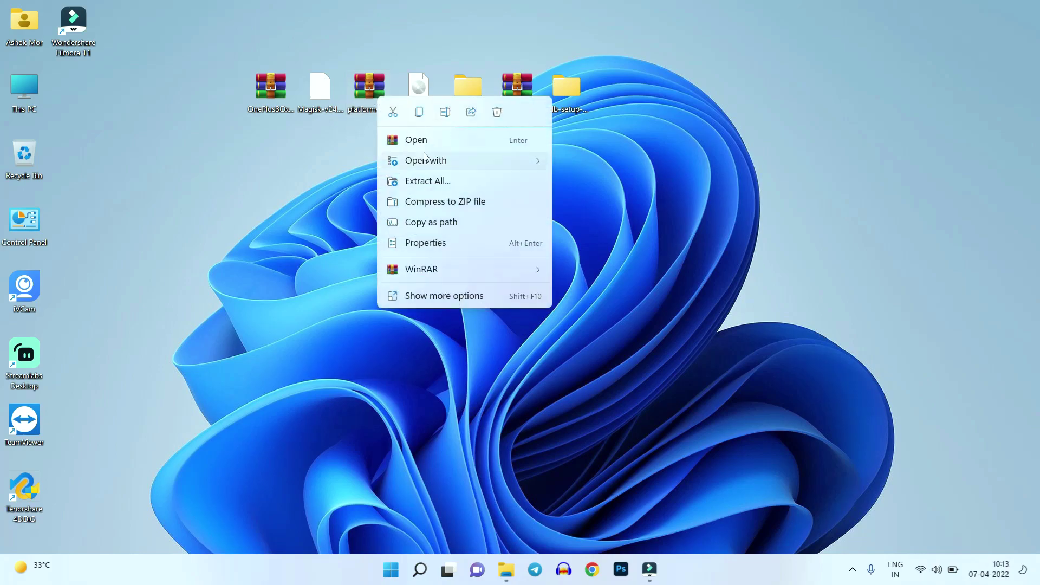
{"action": "mouse_move", "coordinate": [426, 159]}
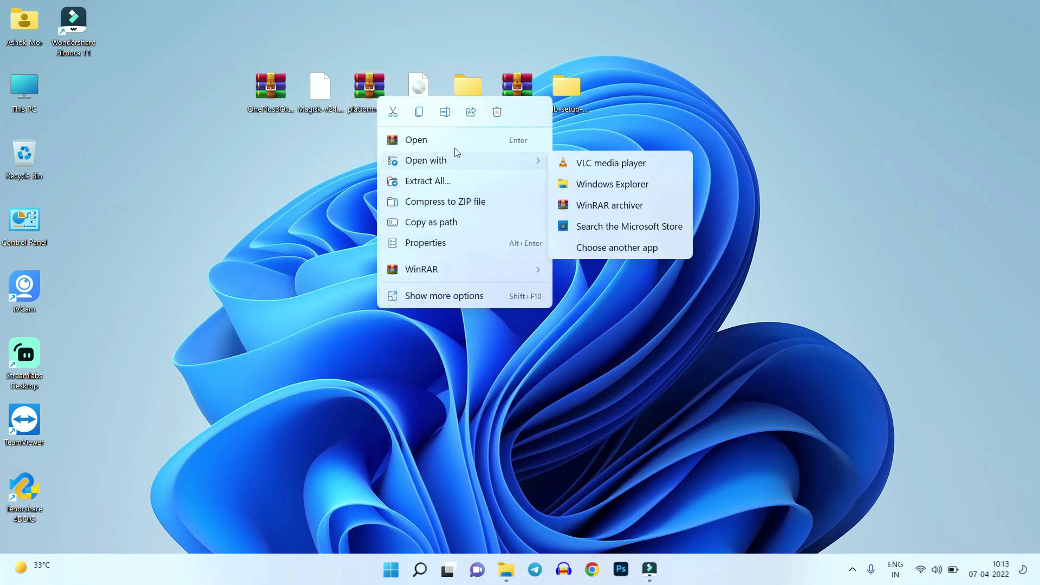
{"action": "left_click", "coordinate": [423, 180]}
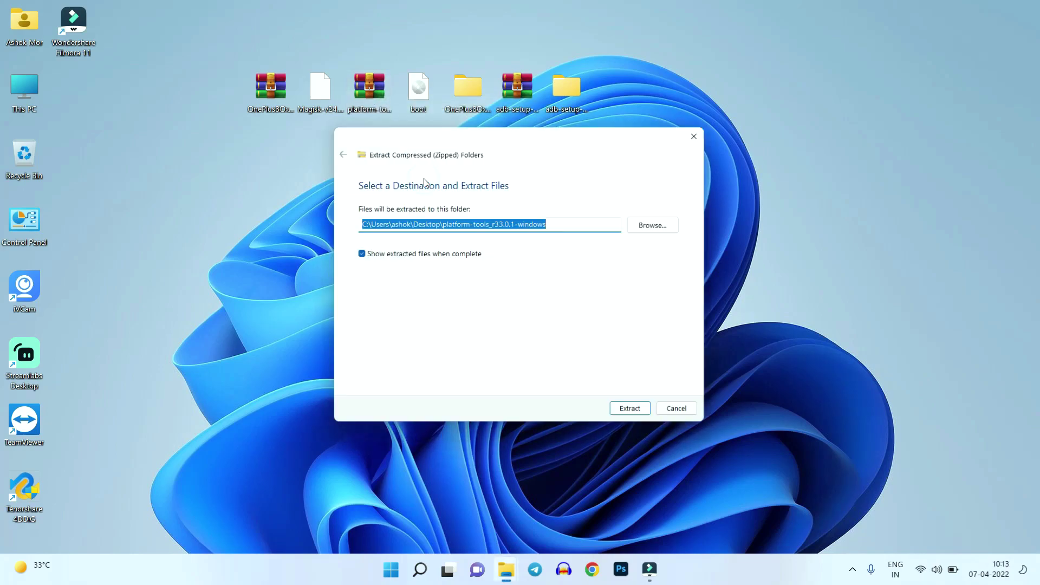
{"action": "left_click", "coordinate": [621, 404]}
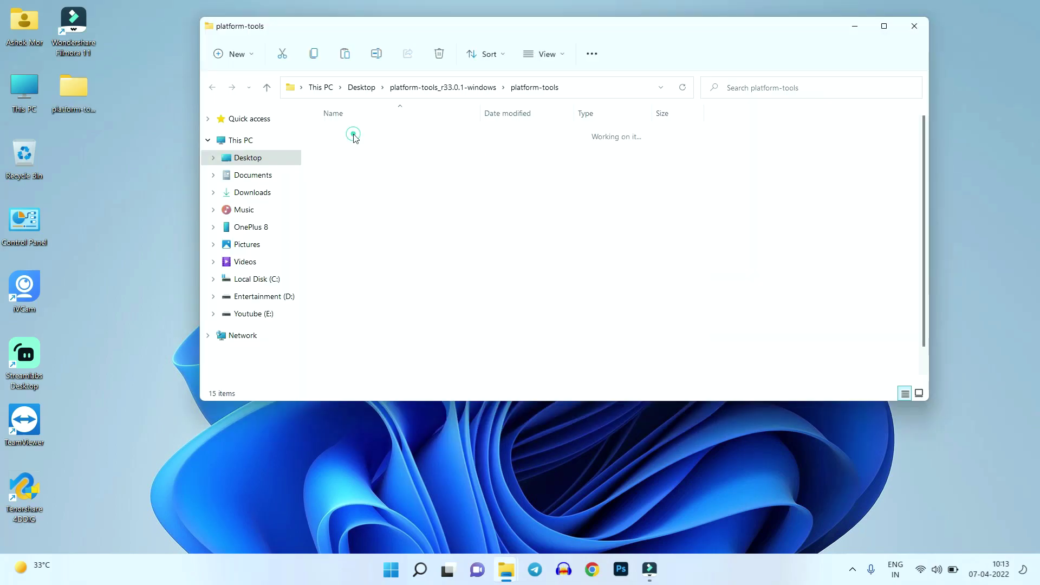
{"action": "left_click", "coordinate": [884, 26]}
{"action": "key", "text": "ctrl+v"}
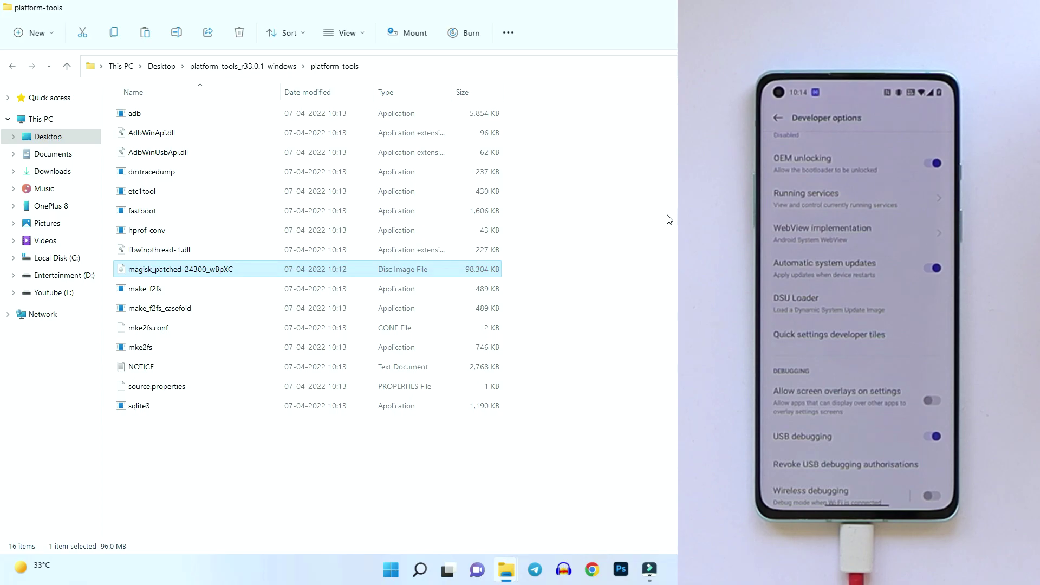
{"action": "left_click", "coordinate": [499, 67]}
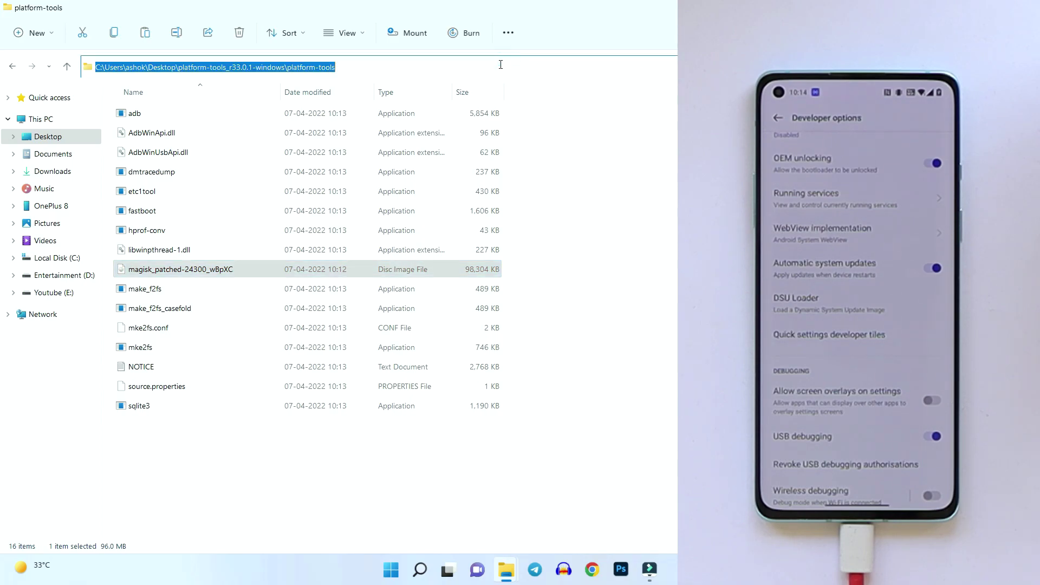
{"action": "type", "text": "cmd"}
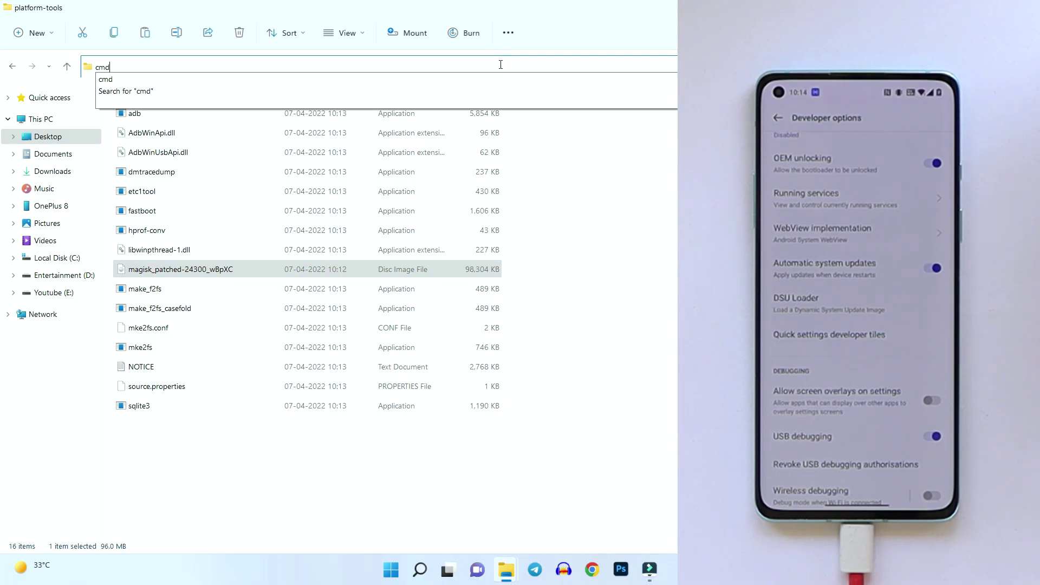
{"action": "key", "text": "Return"}
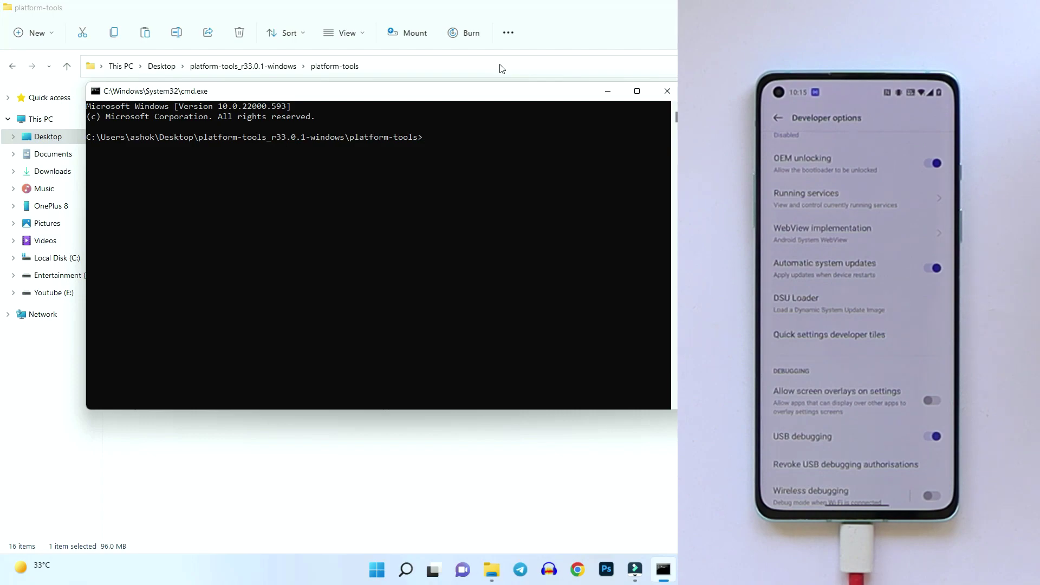
{"action": "type", "text": "adb devices"}
{"action": "key", "text": "Return"}
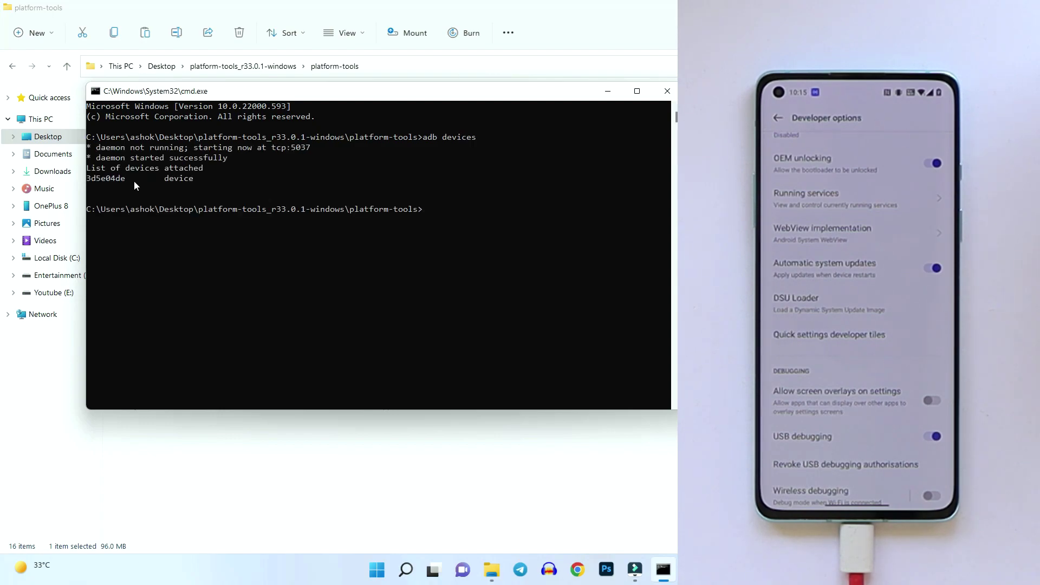
{"action": "left_click", "coordinate": [92, 181]}
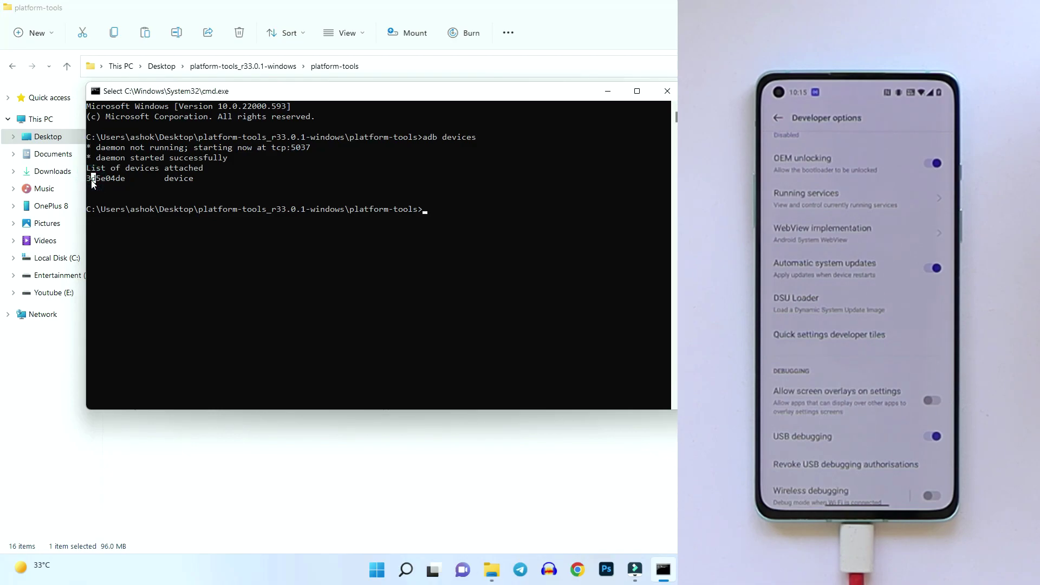
{"action": "left_click_drag", "start_coordinate": [88, 178], "coordinate": [129, 185]}
{"action": "type", "text": "fast"}
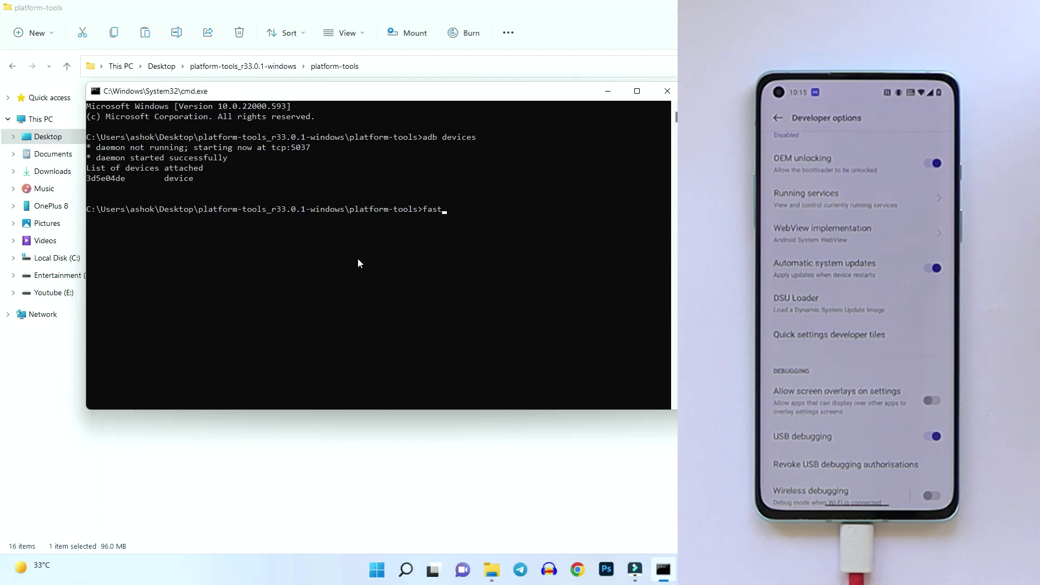
{"action": "type", "text": "boot reboot bootloader"}
{"action": "key", "text": "Return"}
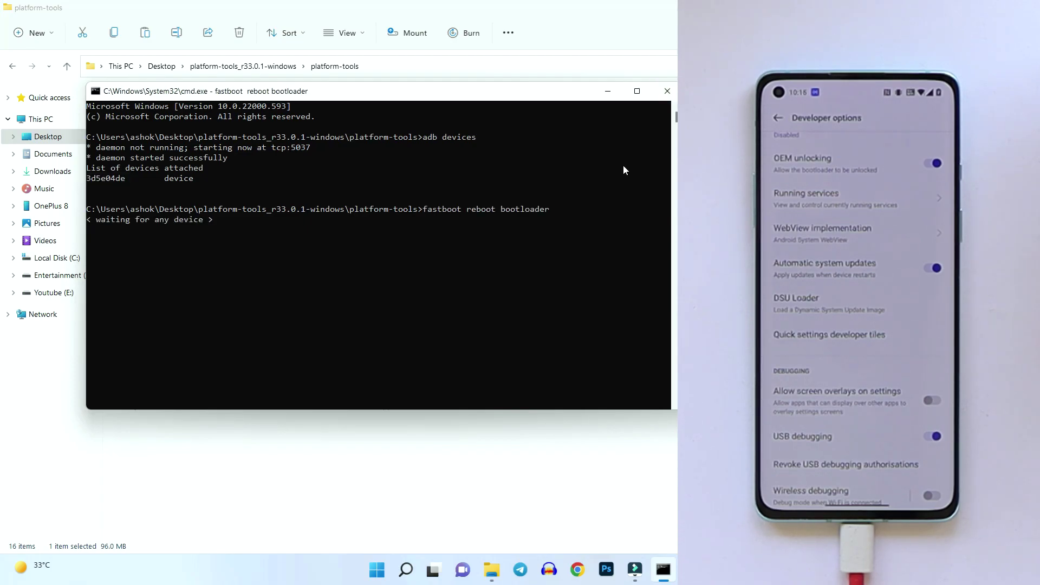
{"action": "left_click", "coordinate": [668, 88]}
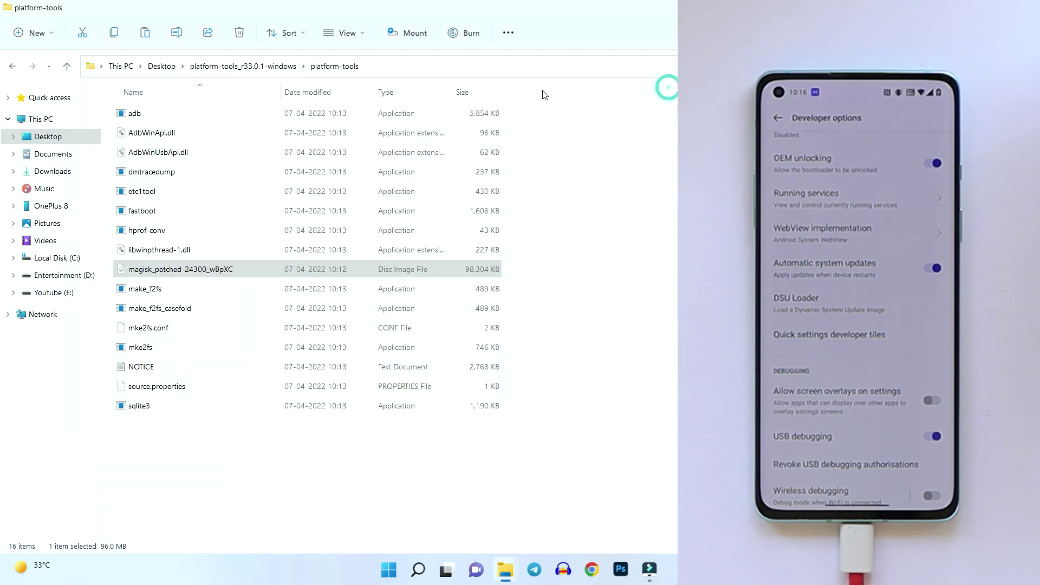
Open cmd in platform-tools, run adb reboot bootloader, then fastboot oem unlock
{"action": "left_click", "coordinate": [519, 68]}
{"action": "type", "text": "cmd"}
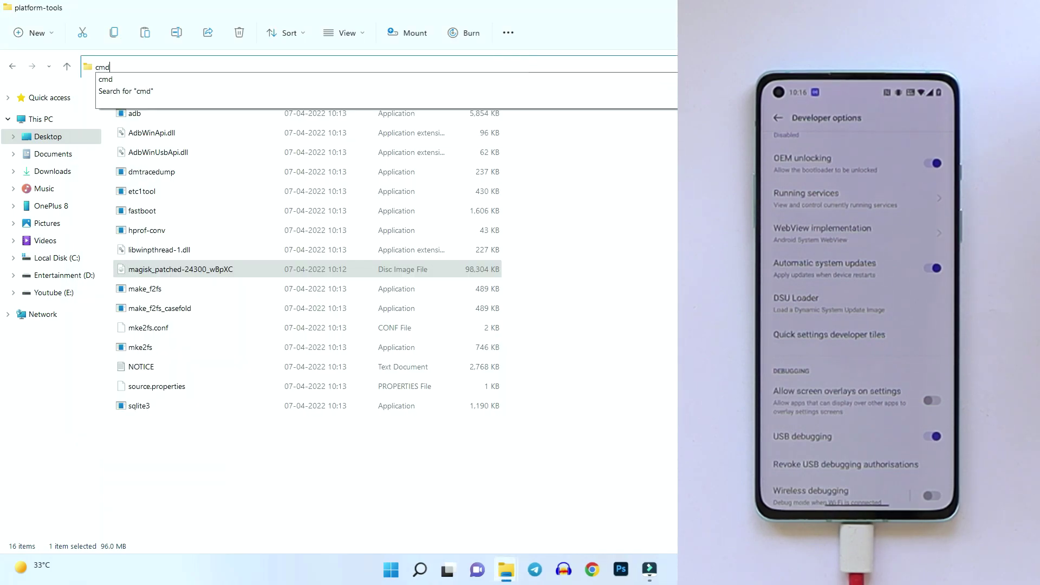
{"action": "key", "text": "Return"}
{"action": "type", "text": "ad"}
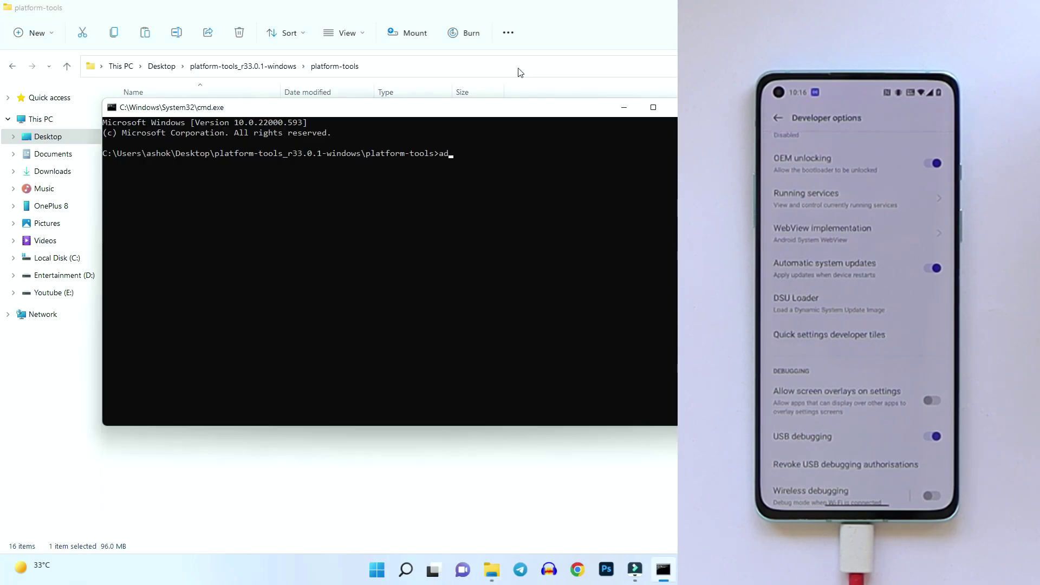
{"action": "type", "text": "b reboot bootloader"}
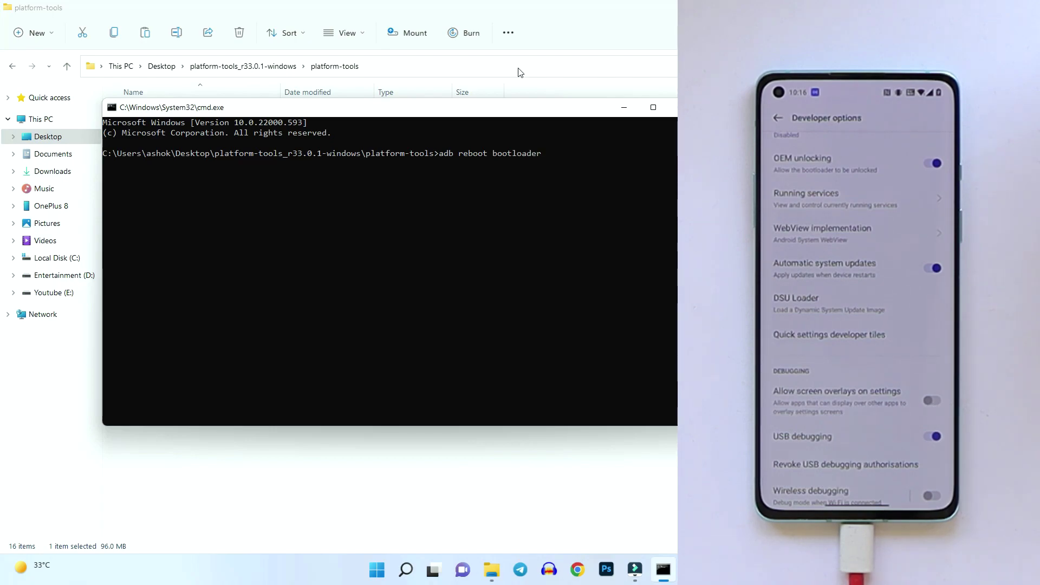
{"action": "key", "text": "Return"}
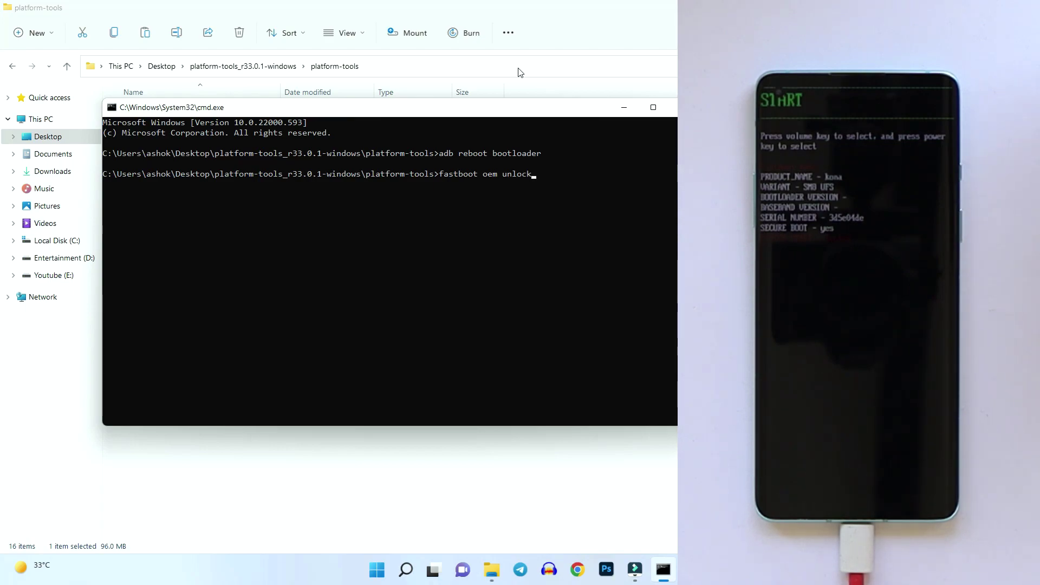
{"action": "key", "text": "Return"}
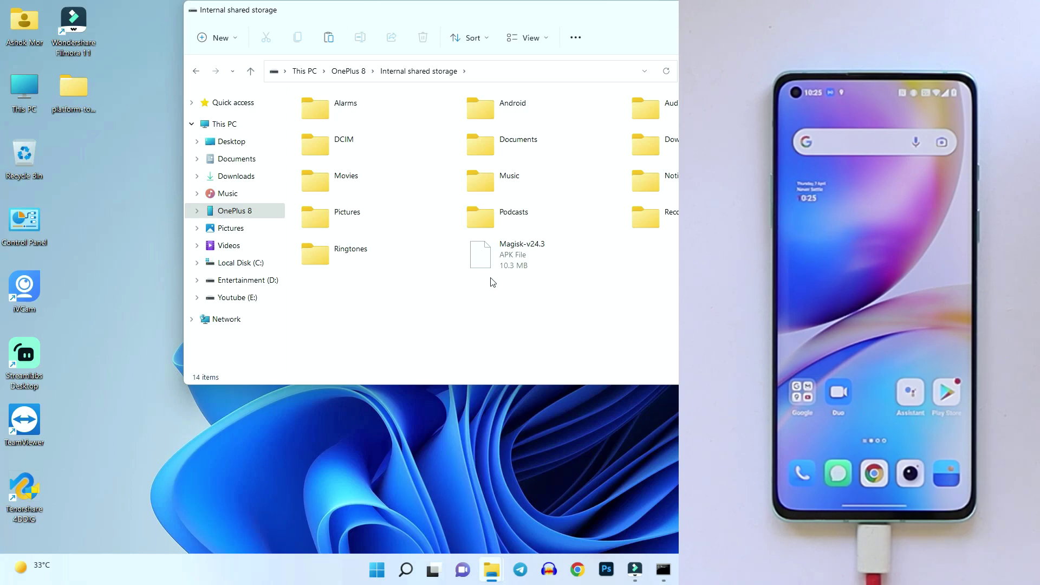
{"action": "key", "text": "alt+Tab"}
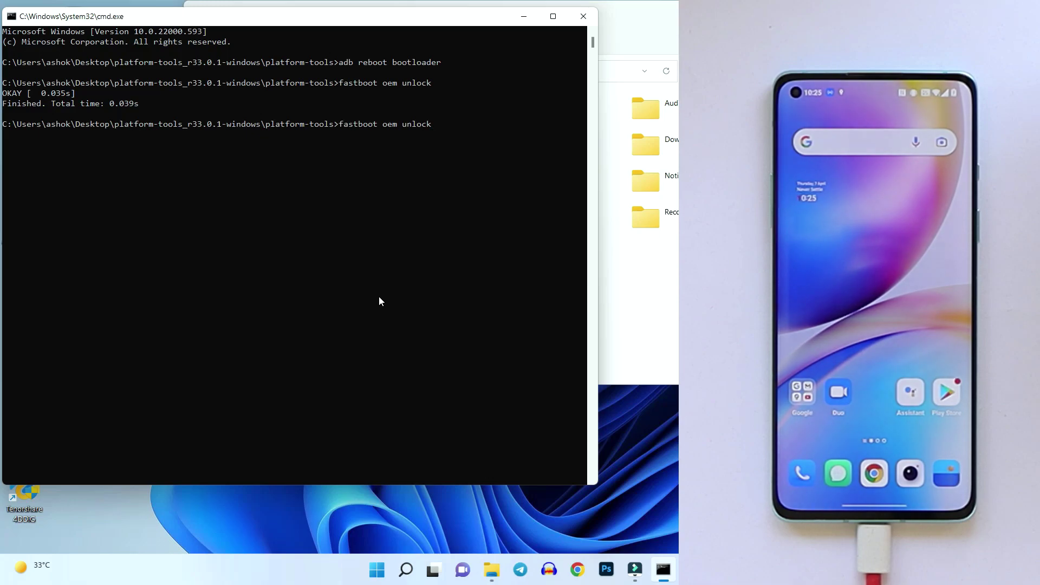
Reboot the phone to the bootloader and flash magisk_patched-24300_wBpXC.img to the boot partition
{"action": "key", "text": "Up"}
{"action": "key", "text": "Return"}
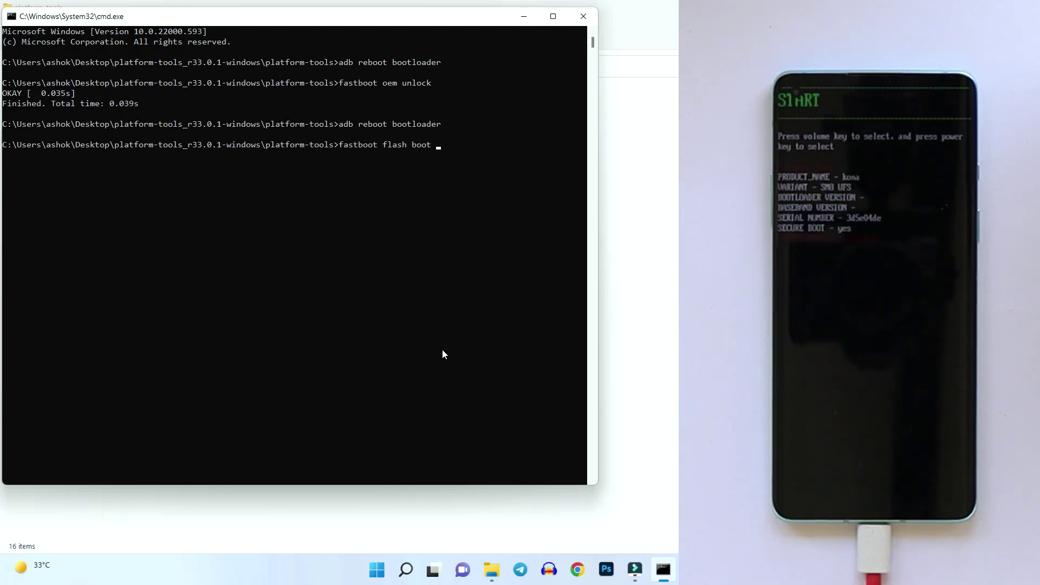
{"action": "left_click_drag", "start_coordinate": [327, 22], "coordinate": [520, 60]}
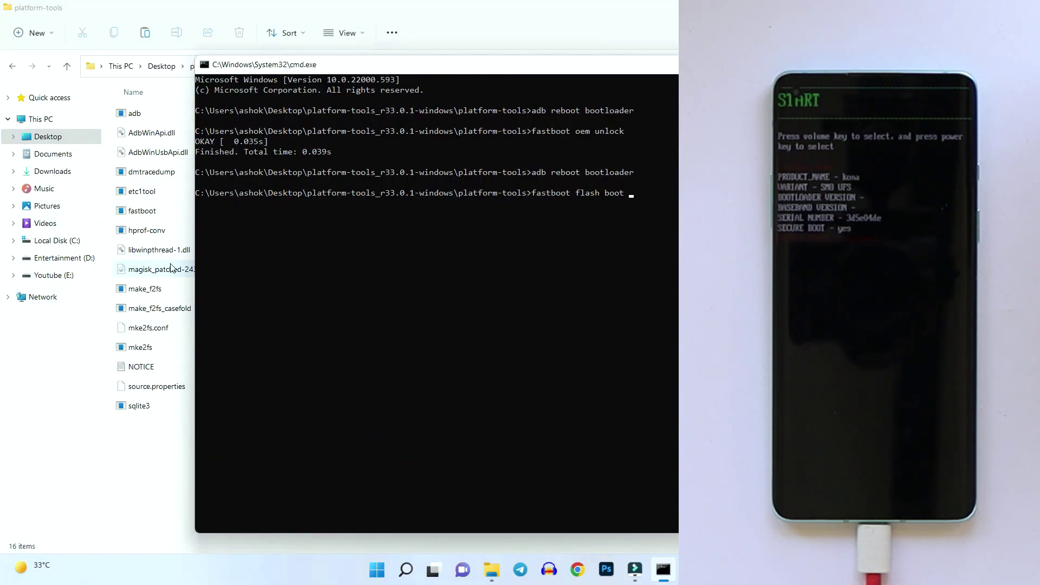
{"action": "mouse_move", "coordinate": [171, 268]}
{"action": "left_mouse_down"}
{"action": "mouse_move", "coordinate": [484, 249]}
{"action": "mouse_move", "coordinate": [660, 226]}
{"action": "left_mouse_up"}
{"action": "left_click_drag", "start_coordinate": [616, 69], "coordinate": [425, 21]}
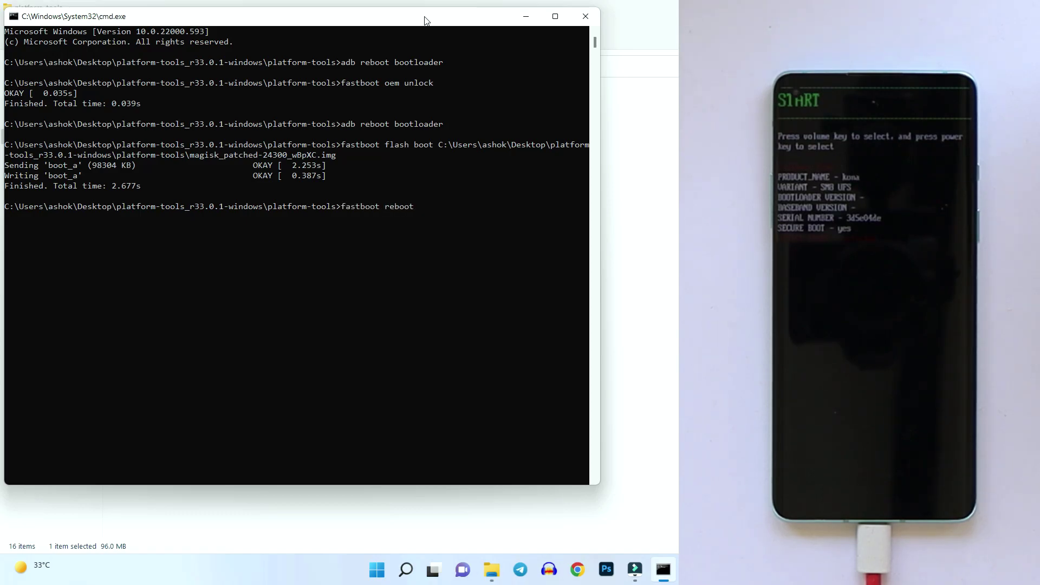
{"action": "key", "text": "Return"}
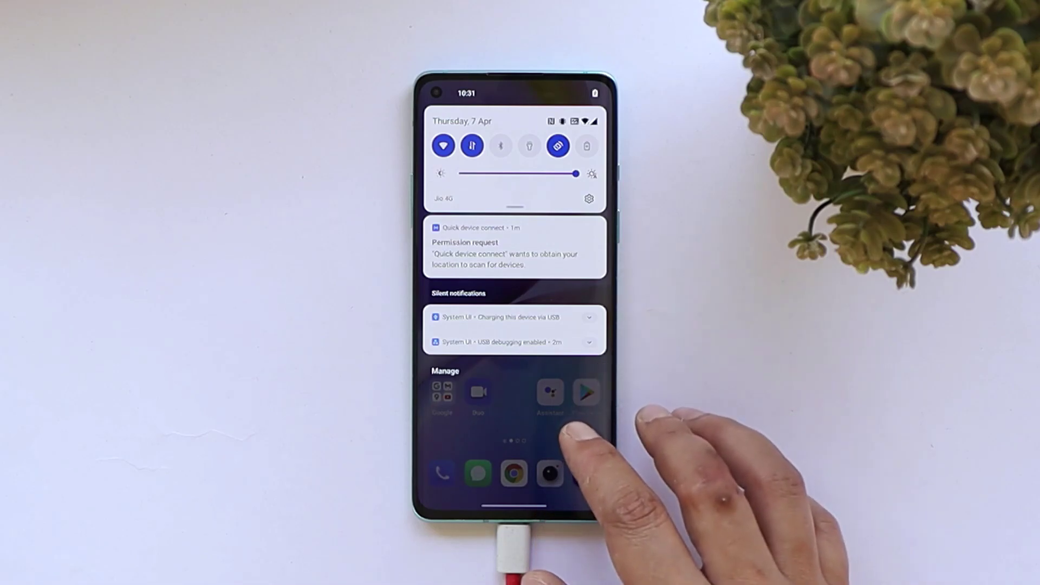
Pull down the notification shade, now showing only the Quick device connect permission request
{"action": "left_click_drag", "start_coordinate": [569, 409], "coordinate": [661, 466]}
{"action": "left_click_drag", "start_coordinate": [622, 352], "coordinate": [569, 244]}
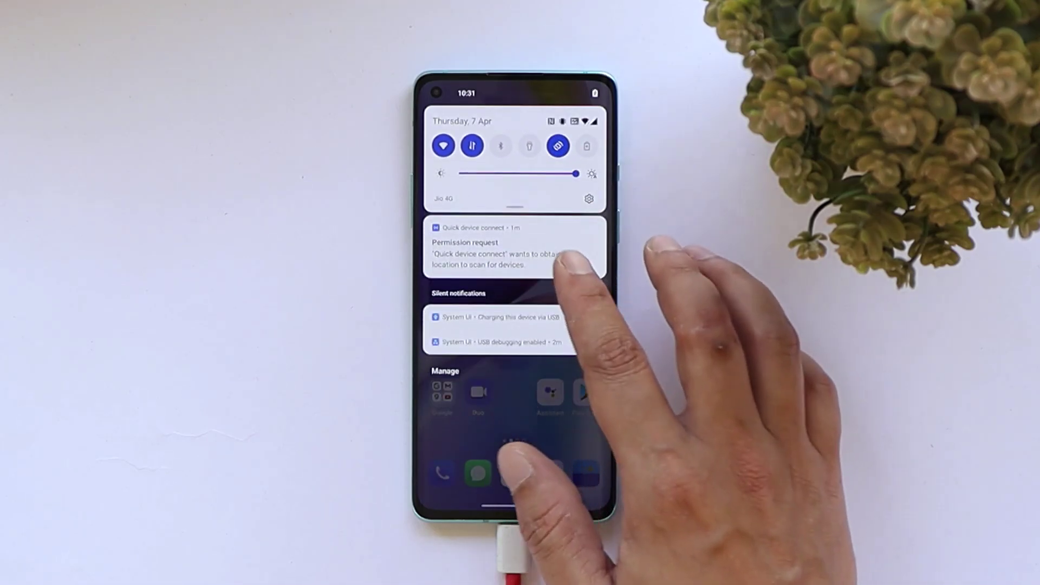
{"action": "left_click_drag", "start_coordinate": [542, 461], "coordinate": [542, 244]}
{"action": "left_click_drag", "start_coordinate": [563, 487], "coordinate": [569, 244]}
{"action": "left_click", "coordinate": [541, 433]}
{"action": "left_click_drag", "start_coordinate": [542, 509], "coordinate": [623, 488]}
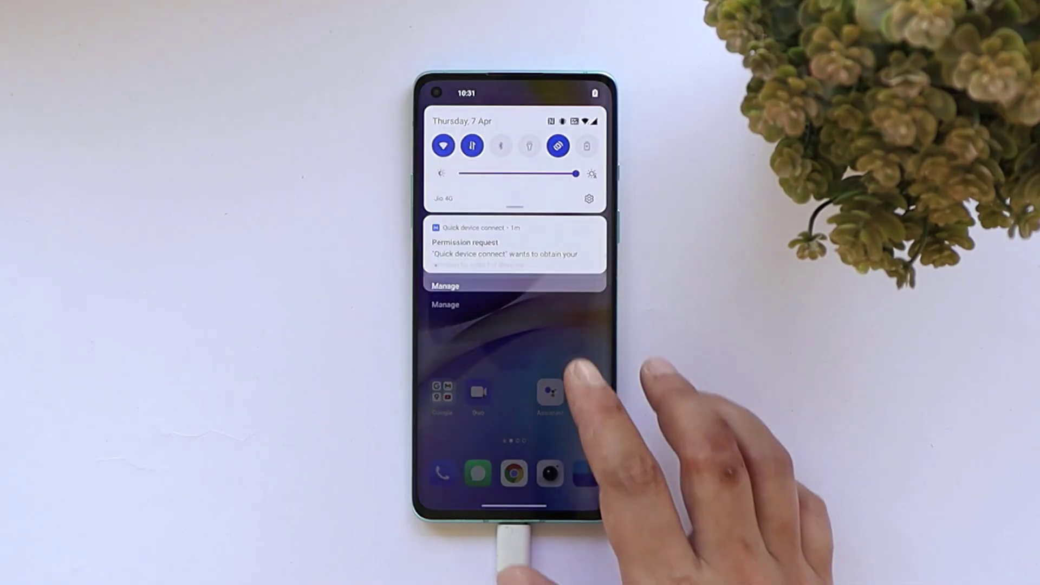